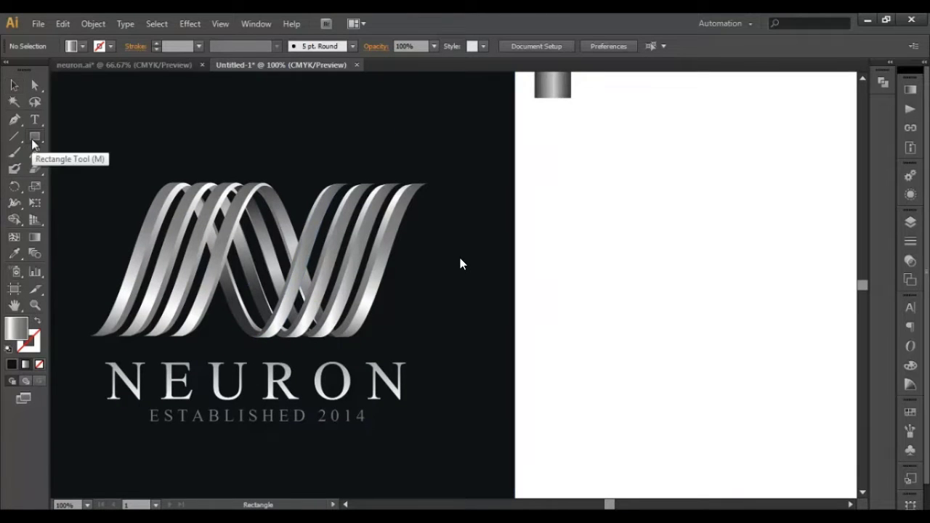
# Draw a tall thin black bar reaching up toward the artboard top
pyautogui.click(35, 136)
pyautogui.moveTo(587, 161); pyautogui.dragTo(597, 478)
pyautogui.press('F6')
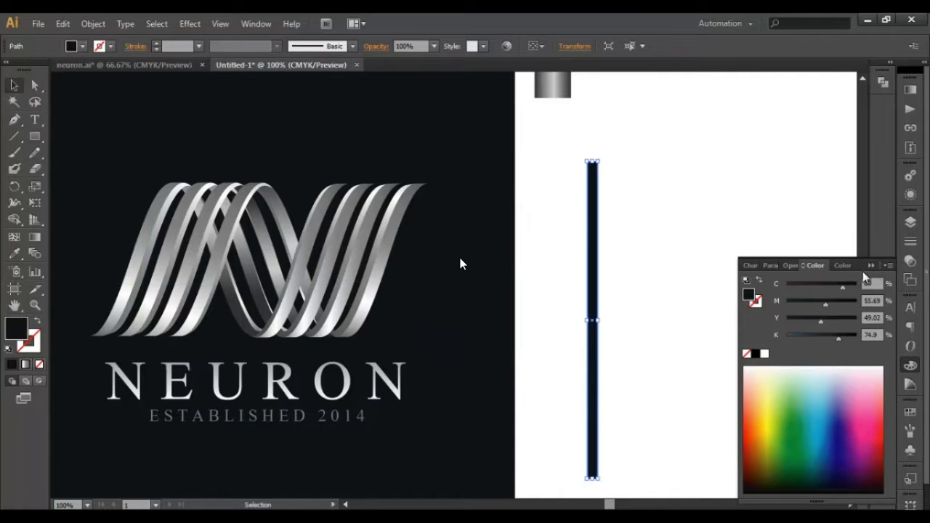
pyautogui.click(15, 85)
pyautogui.moveTo(592, 161); pyautogui.dragTo(593, 113)
# Duplicate the bar into four evenly spaced bars and select all four
pyautogui.moveTo(597, 182); pyautogui.dragTo(649, 182)
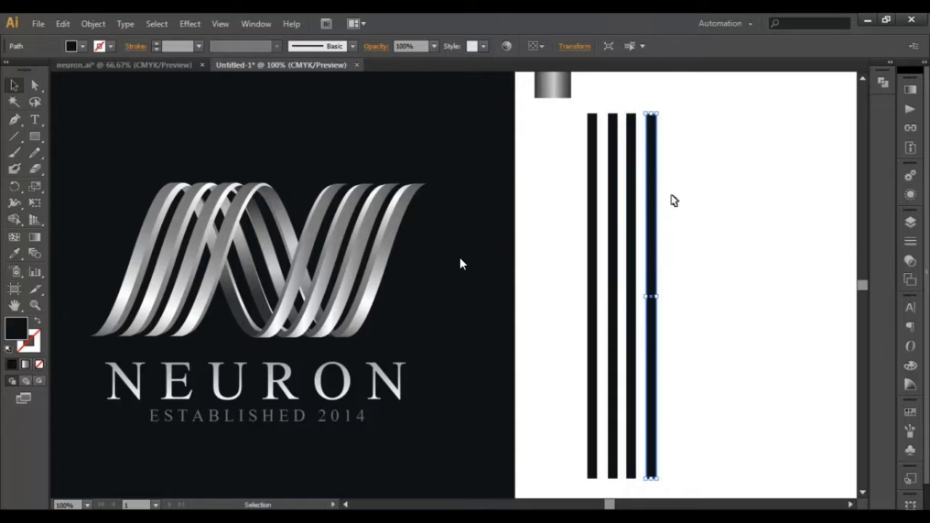
pyautogui.click(671, 199)
pyautogui.hotkey('ctrl', '+')
pyautogui.hotkey('ctrl', '+')
pyautogui.moveTo(611, 328); pyautogui.dragTo(451, 336)
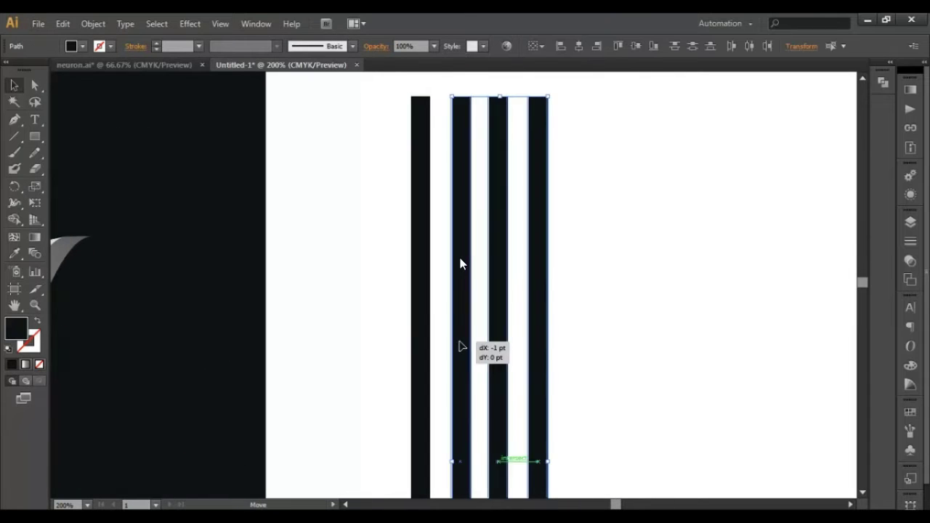
pyautogui.click(518, 349)
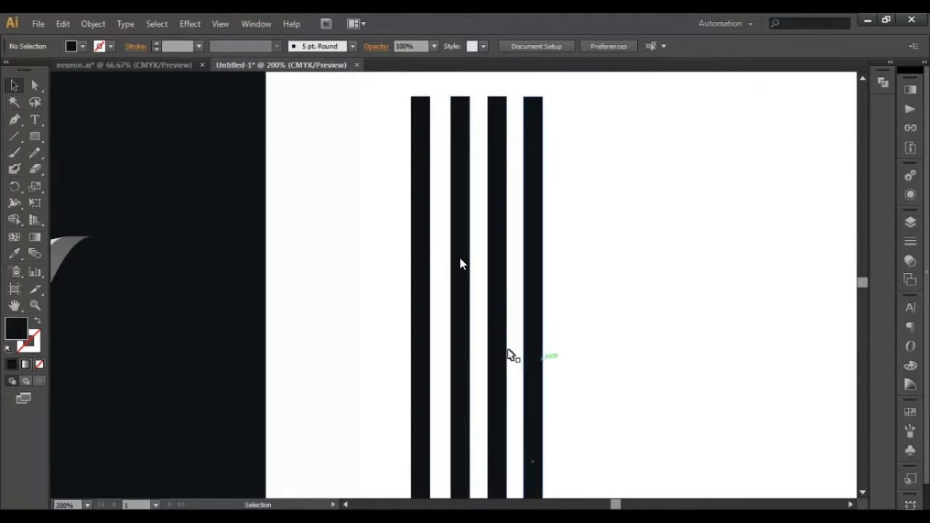
pyautogui.moveTo(446, 332); pyautogui.dragTo(567, 374)
pyautogui.moveTo(496, 367); pyautogui.dragTo(496, 368)
pyautogui.moveTo(637, 327); pyautogui.dragTo(426, 361)
pyautogui.hotkey('ctrl', '-')
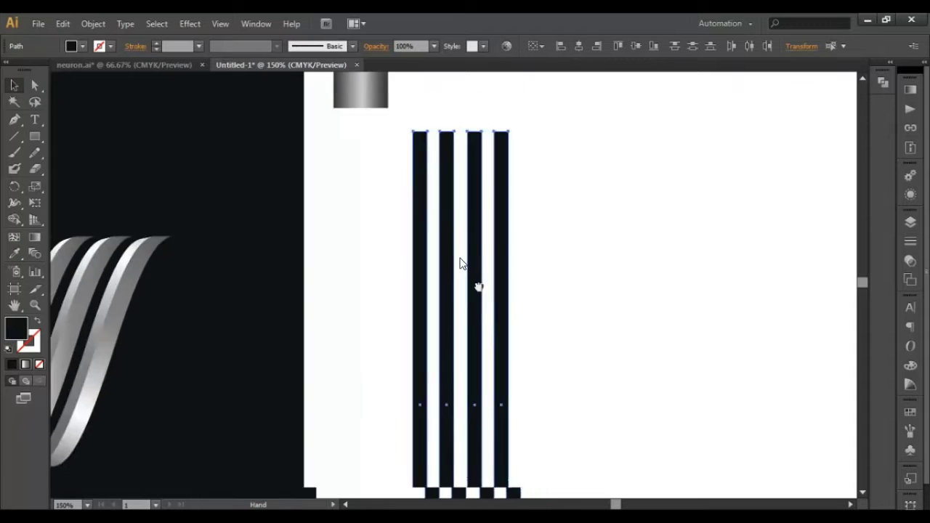
# Save the four bars as a new symbol named STRIP and delete them from the artboard
pyautogui.hotkey('shift', 'ctrl', 'F11')
pyautogui.moveTo(451, 332); pyautogui.dragTo(768, 374)
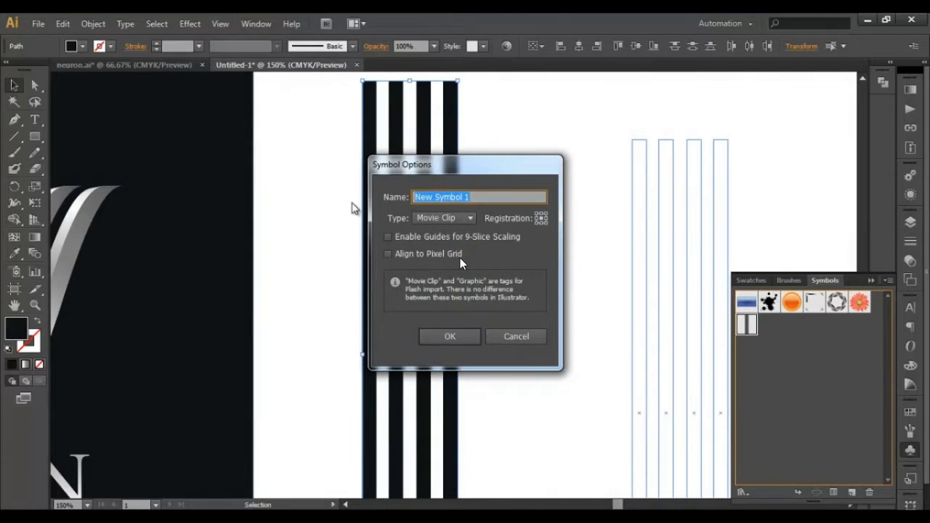
pyautogui.click(465, 329)
pyautogui.hotkey('ctrl', '-')
pyautogui.hotkey('ctrl', '-')
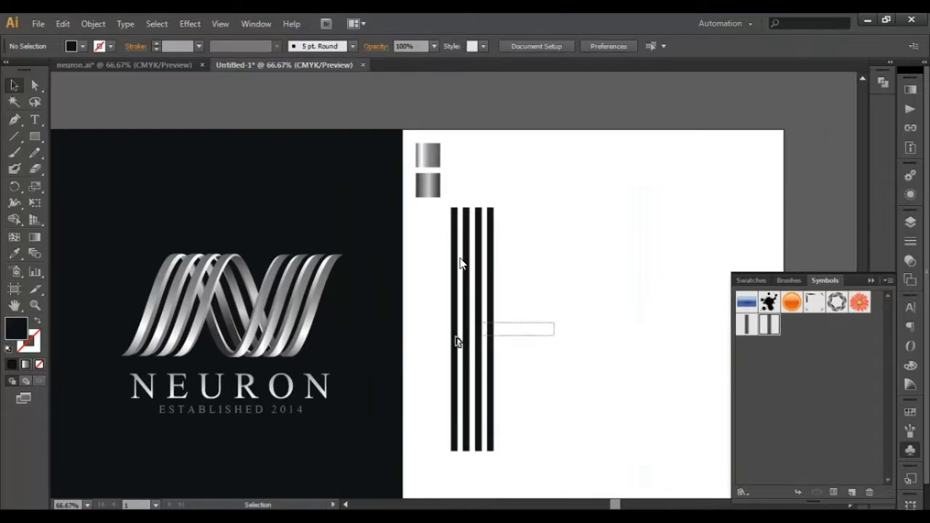
pyautogui.press('Delete')
pyautogui.moveTo(490, 339); pyautogui.dragTo(449, 334)
pyautogui.hotkey('shift', 'ctrl', 'F11')
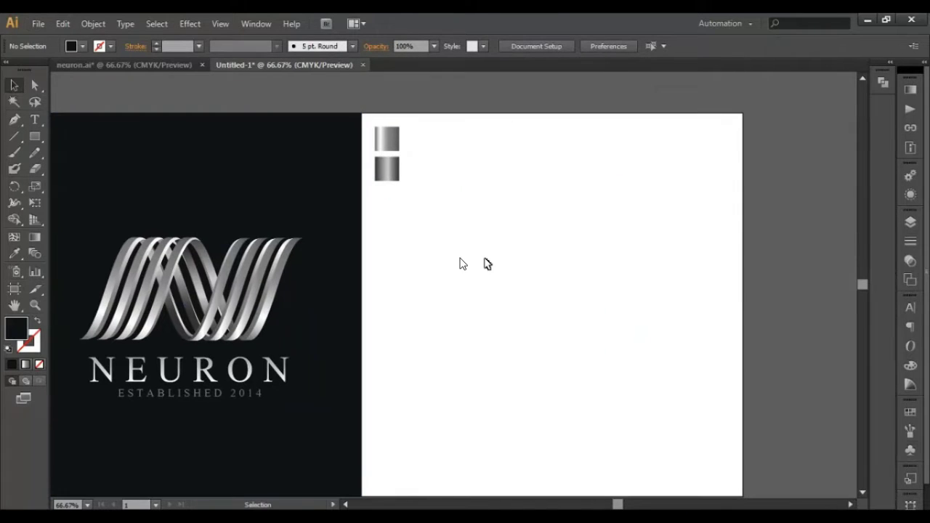
# Draw a tall, slightly narrowed black rectangle and bring up its 3D Revolve options
pyautogui.moveTo(35, 136); pyautogui.dragTo(109, 133)
pyautogui.moveTo(560, 211)
pyautogui.mouseDown()
pyautogui.moveTo(579, 420)
pyautogui.moveTo(593, 446)
pyautogui.mouseUp()
pyautogui.press('v')
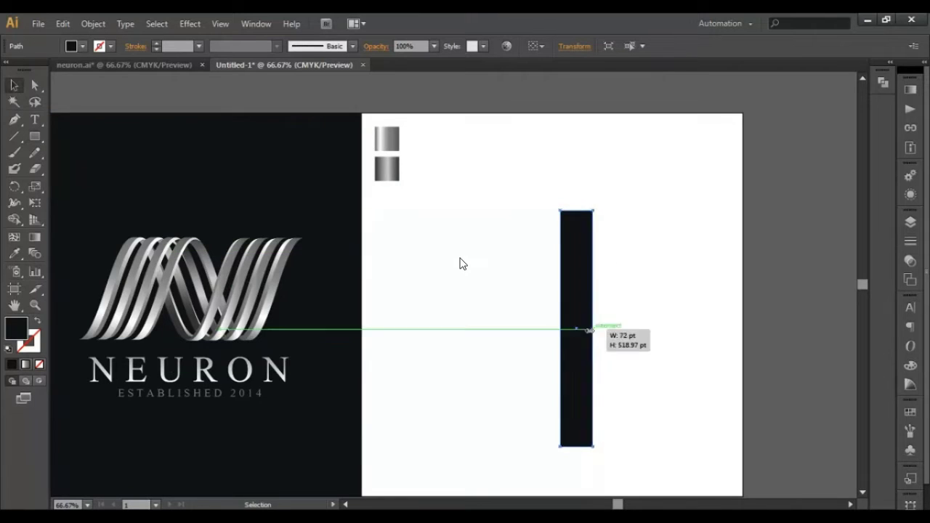
pyautogui.moveTo(589, 329); pyautogui.dragTo(590, 330)
pyautogui.click(591, 347)
pyautogui.hotkey('ctrl', 'z')
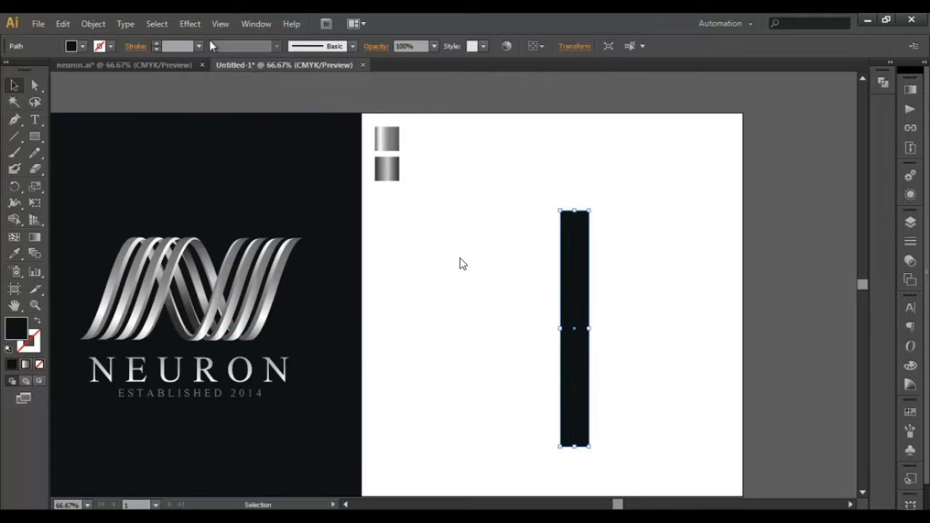
pyautogui.click(190, 23)
pyautogui.click(392, 123)
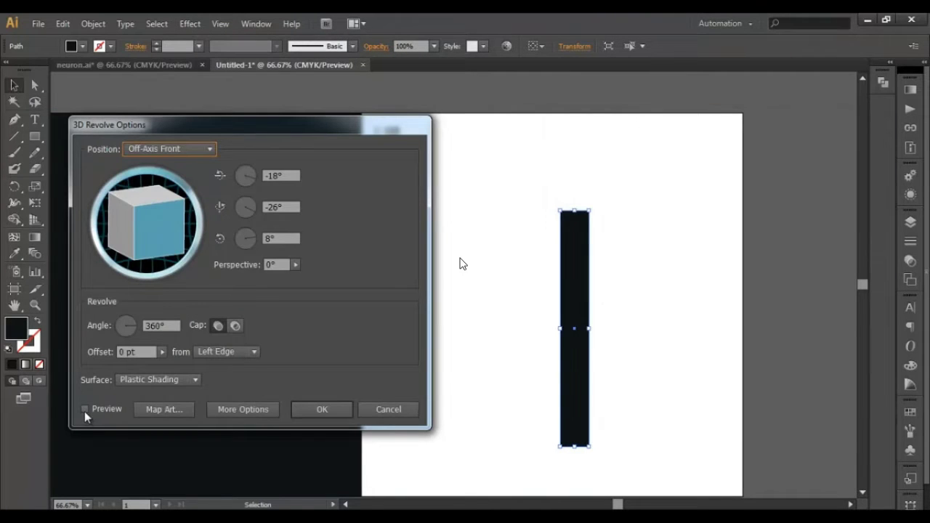
# Preview the revolve at X 0°, Y 0°, Z 90° and bring up Map Art
pyautogui.click(85, 409)
pyautogui.write('0')
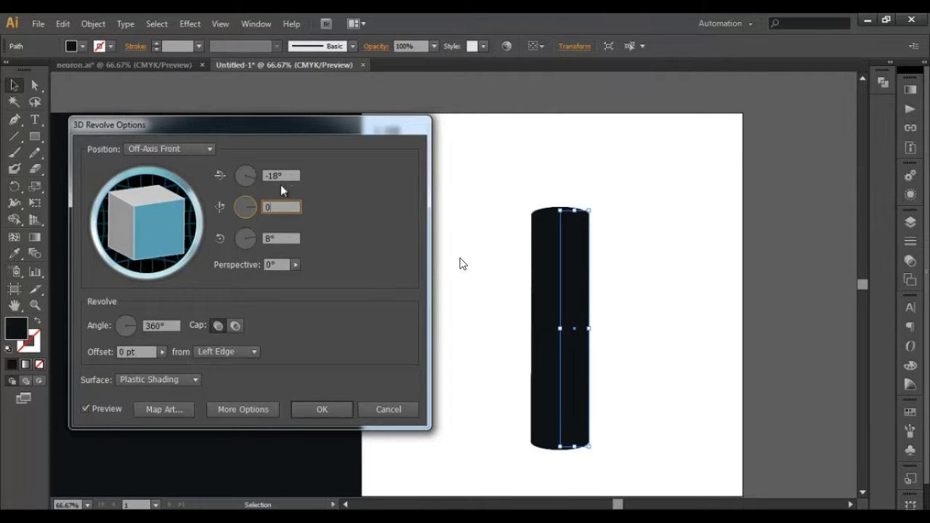
pyautogui.press('Tab')
pyautogui.write('0')
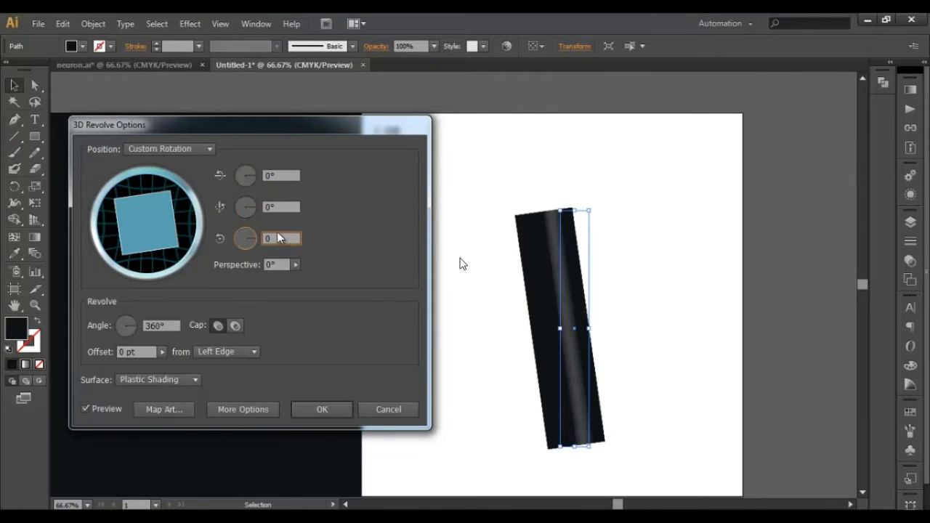
pyautogui.hotkey('shift', 'Tab')
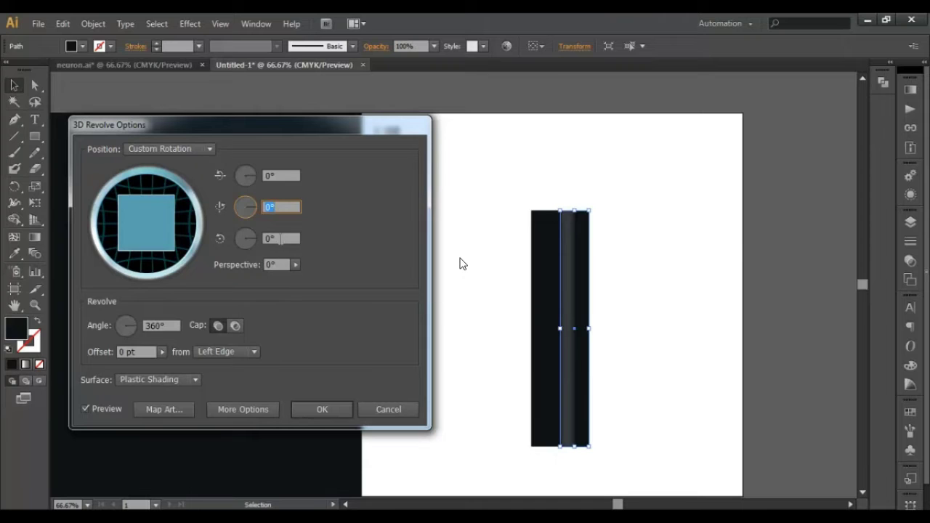
pyautogui.hotkey('shift', 'Tab')
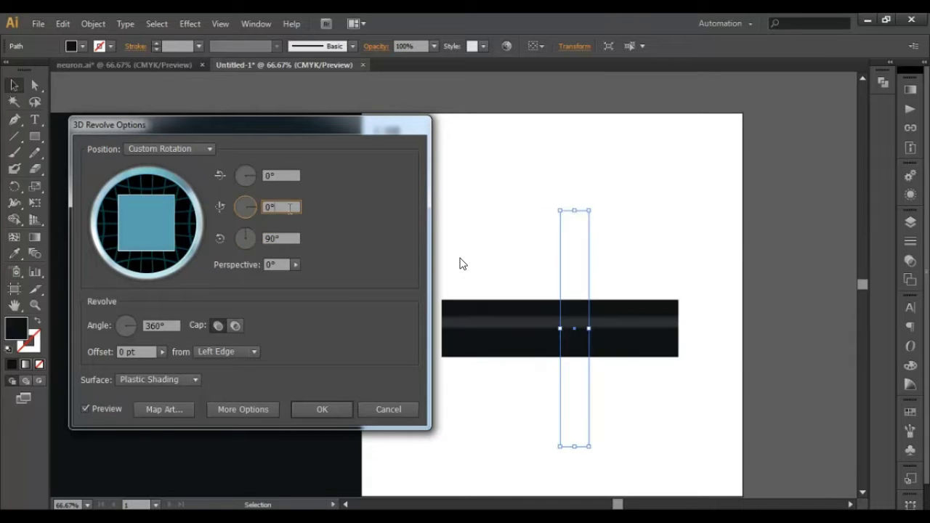
pyautogui.click(156, 410)
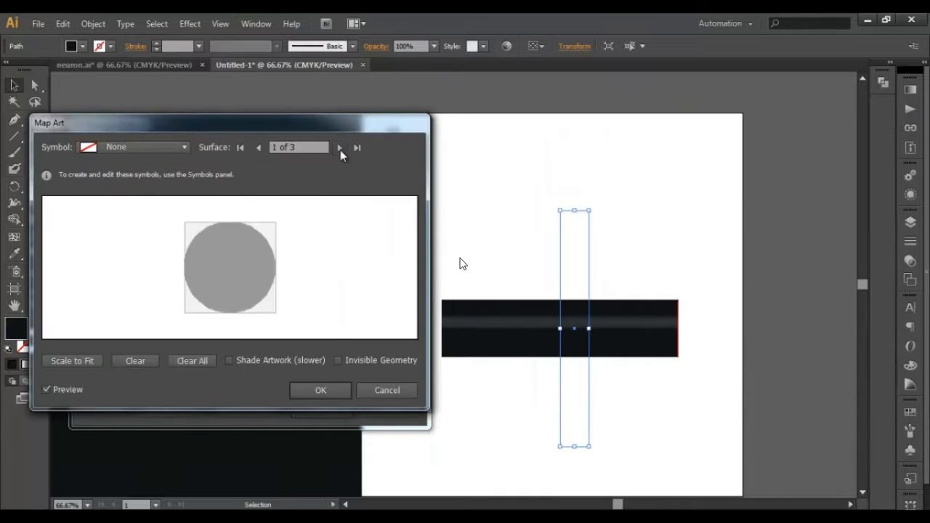
# Map STRIP diagonally onto surface 3 of 3 with Invisible Geometry, then apply the revolve
pyautogui.doubleClick(341, 151)
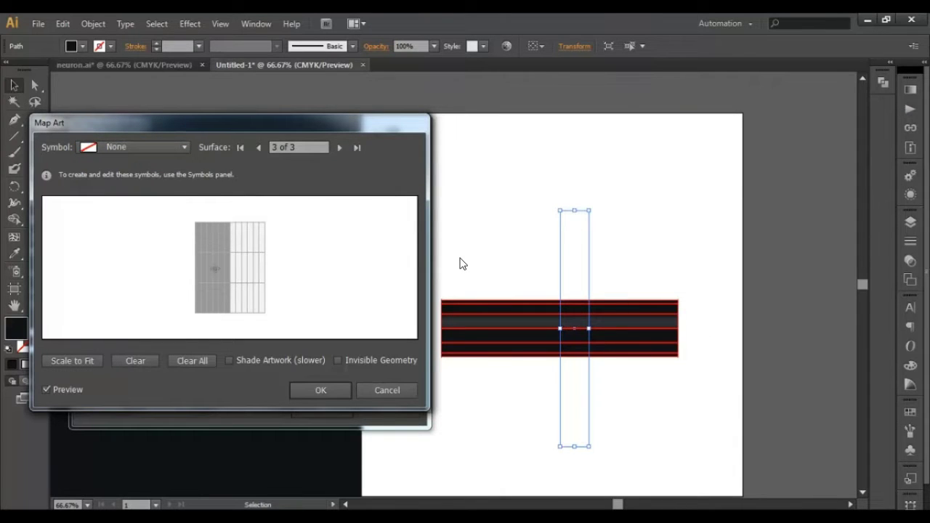
pyautogui.click(134, 147)
pyautogui.click(119, 278)
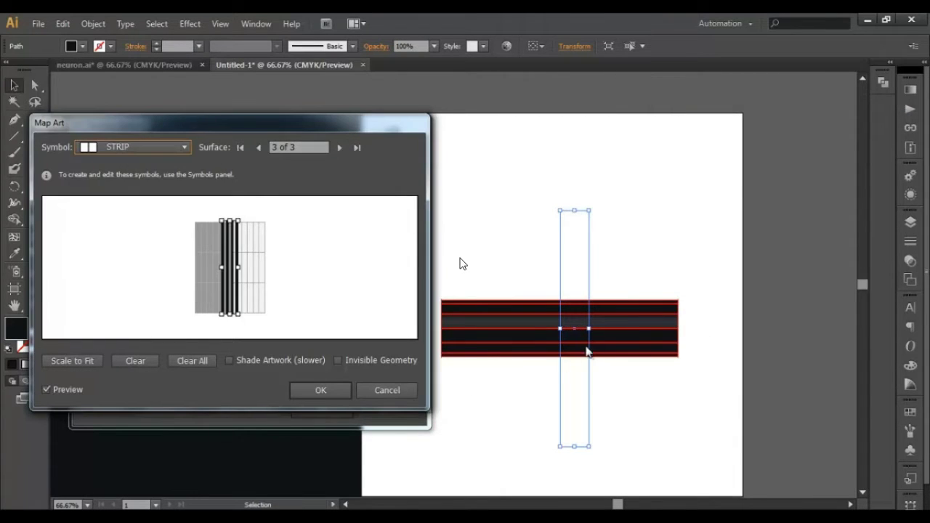
pyautogui.click(338, 361)
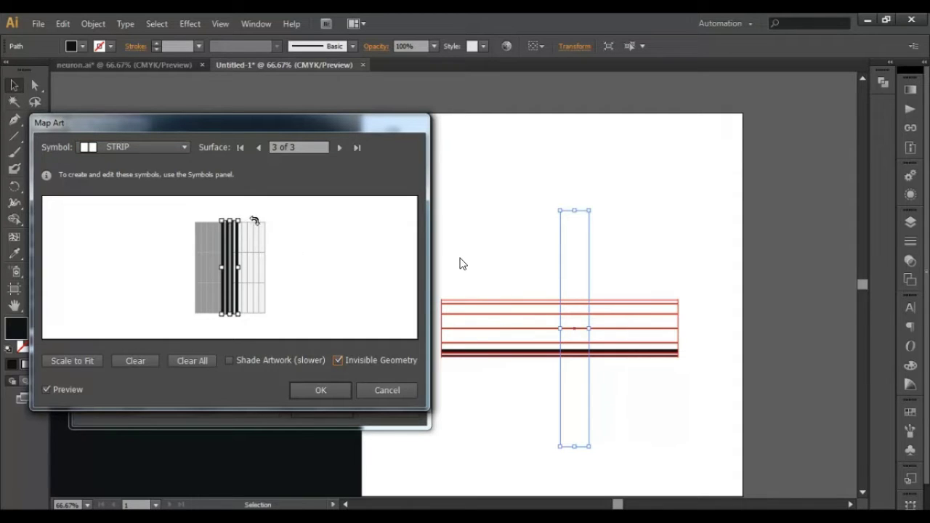
pyautogui.moveTo(254, 220); pyautogui.dragTo(329, 284)
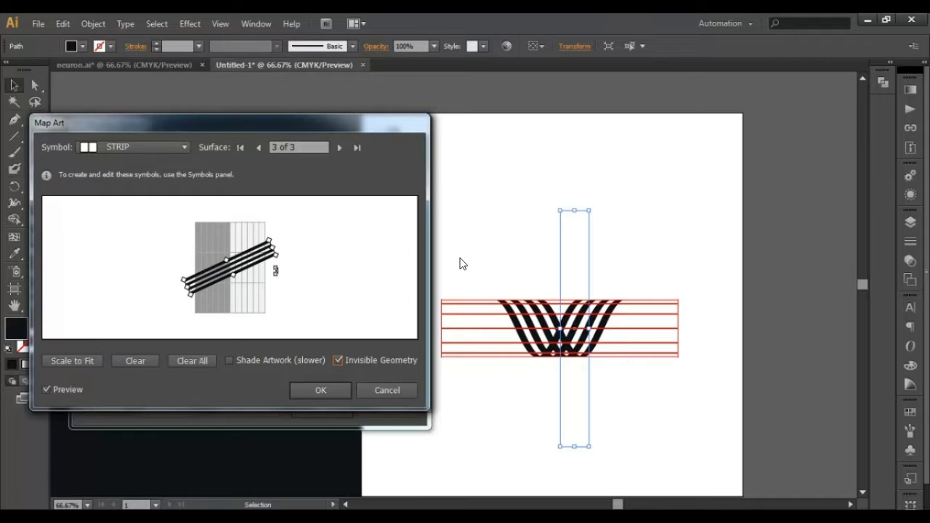
pyautogui.moveTo(275, 270); pyautogui.dragTo(285, 259)
pyautogui.click(317, 390)
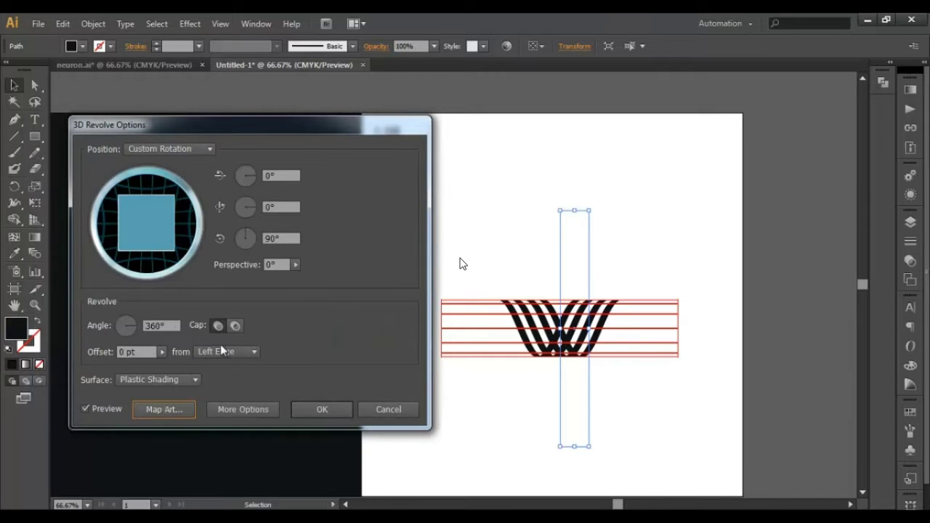
pyautogui.click(349, 405)
pyautogui.hotkey('ctrl', '1')
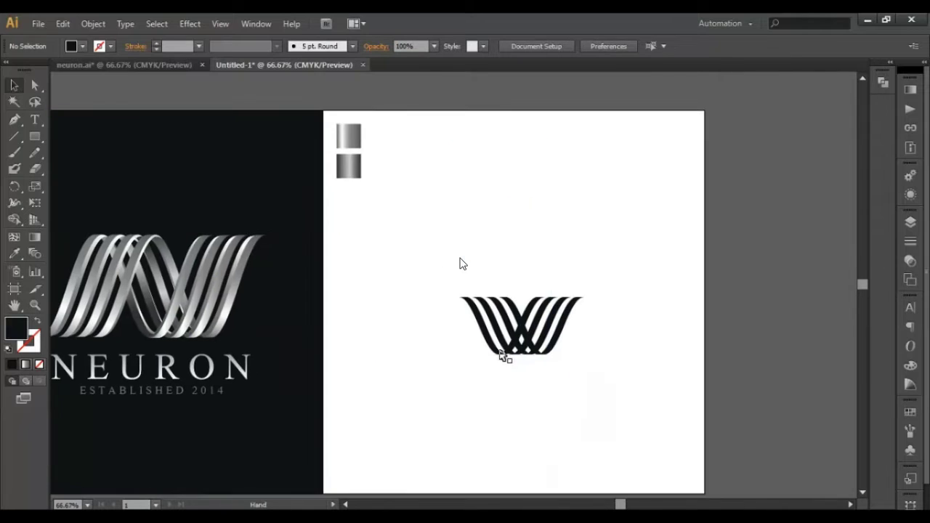
pyautogui.click(518, 338)
pyautogui.click(93, 23)
pyautogui.click(127, 187)
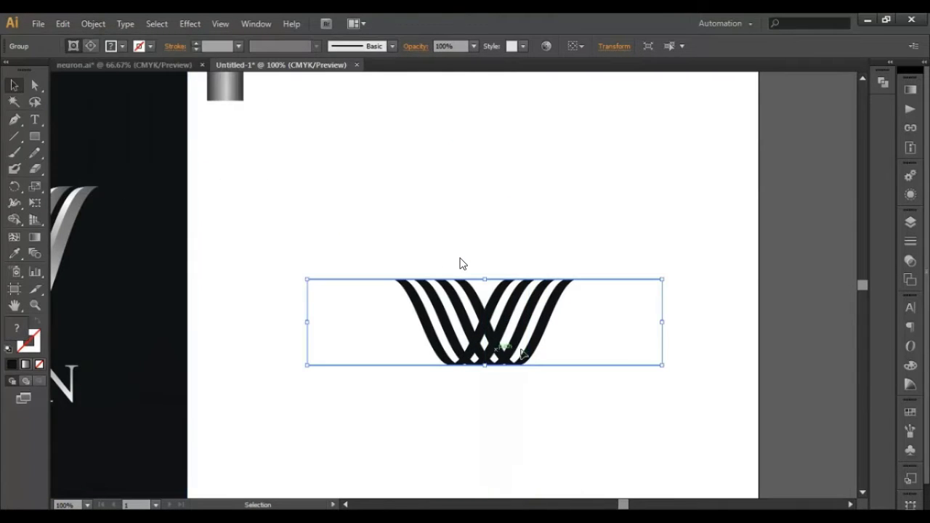
pyautogui.rightClick(519, 347)
pyautogui.click(544, 426)
pyautogui.rightClick(495, 366)
pyautogui.click(546, 444)
pyautogui.rightClick(516, 339)
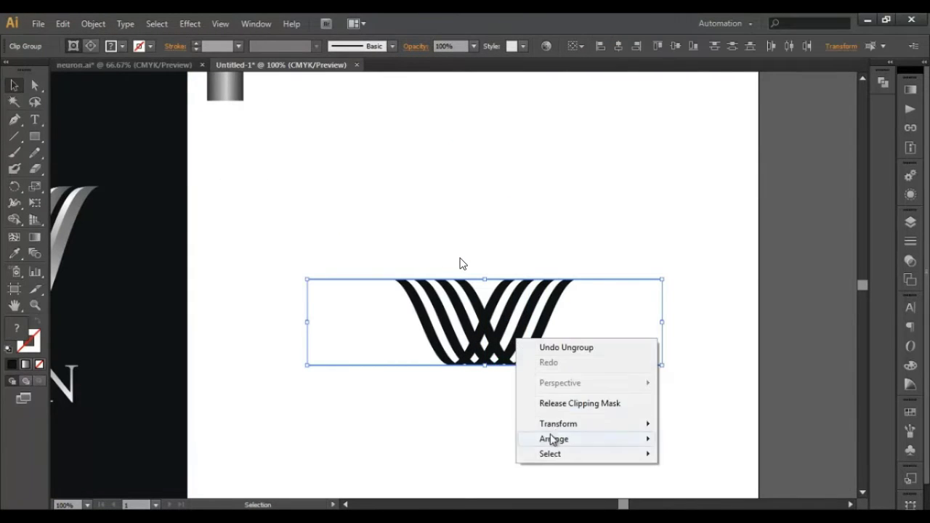
pyautogui.click(552, 403)
pyautogui.rightClick(481, 359)
pyautogui.click(544, 419)
pyautogui.click(548, 343)
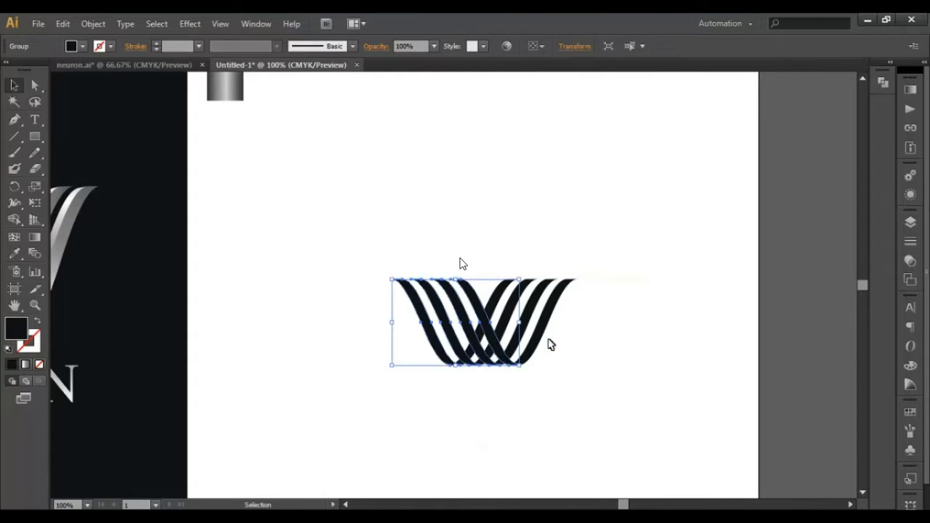
pyautogui.rightClick(548, 342)
pyautogui.click(571, 426)
pyautogui.click(542, 335)
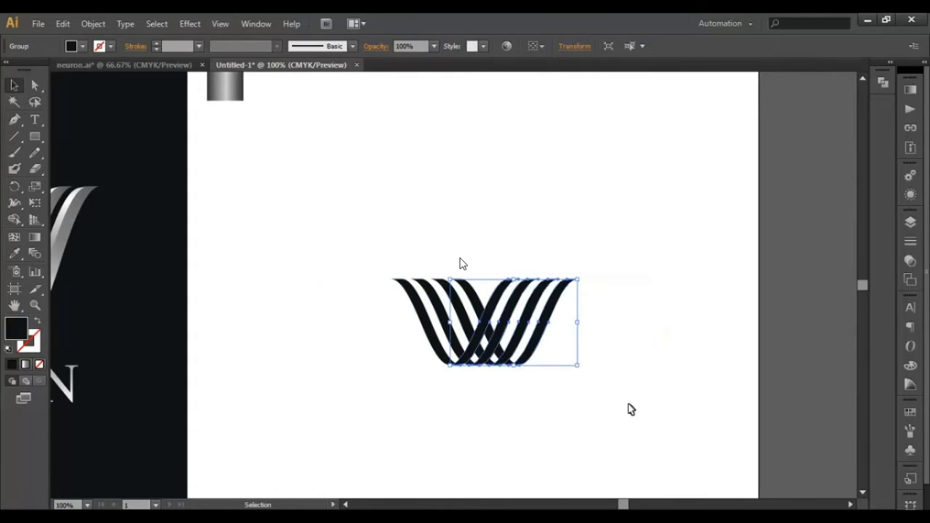
pyautogui.moveTo(650, 451); pyautogui.dragTo(627, 316)
pyautogui.moveTo(335, 436); pyautogui.dragTo(361, 303)
pyautogui.moveTo(429, 434); pyautogui.dragTo(478, 214)
pyautogui.click(361, 328)
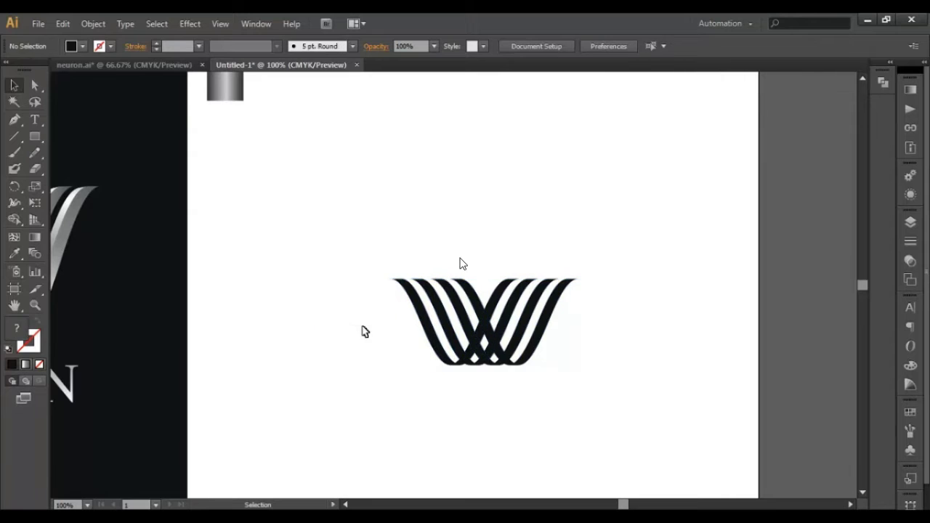
pyautogui.moveTo(334, 228); pyautogui.dragTo(391, 328)
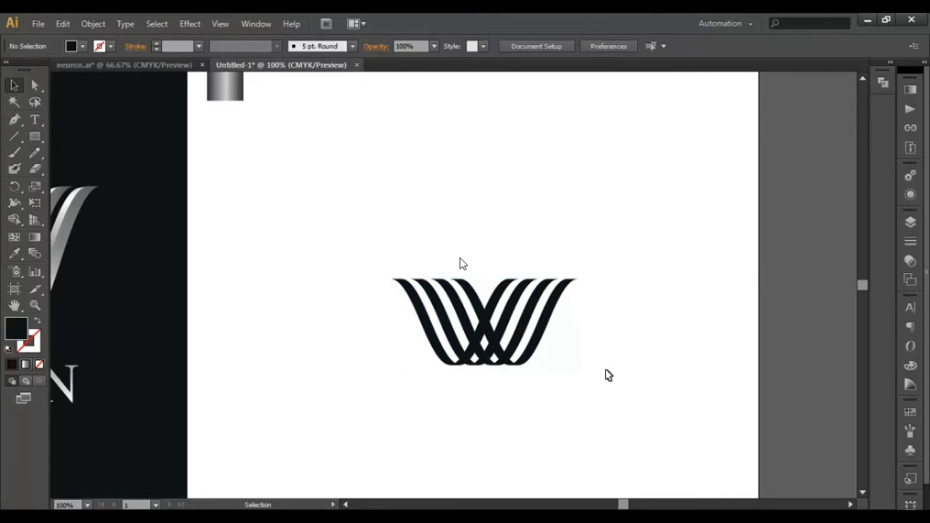
# Slide a striped ribbon group right so its stripes overlap the neighbouring ribbons
pyautogui.click(491, 353)
pyautogui.hotkey('ctrl', '+')
pyautogui.hscroll(3, 436, 327)
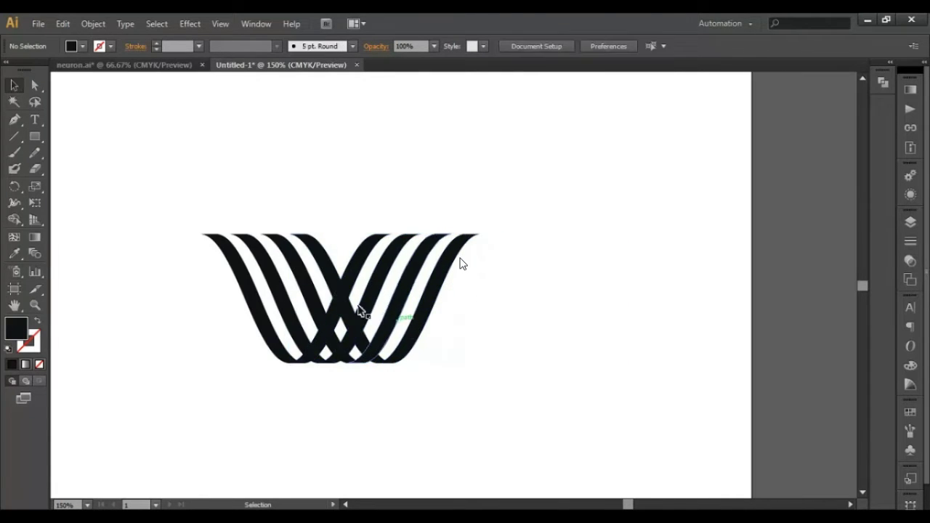
pyautogui.moveTo(336, 283); pyautogui.dragTo(504, 291)
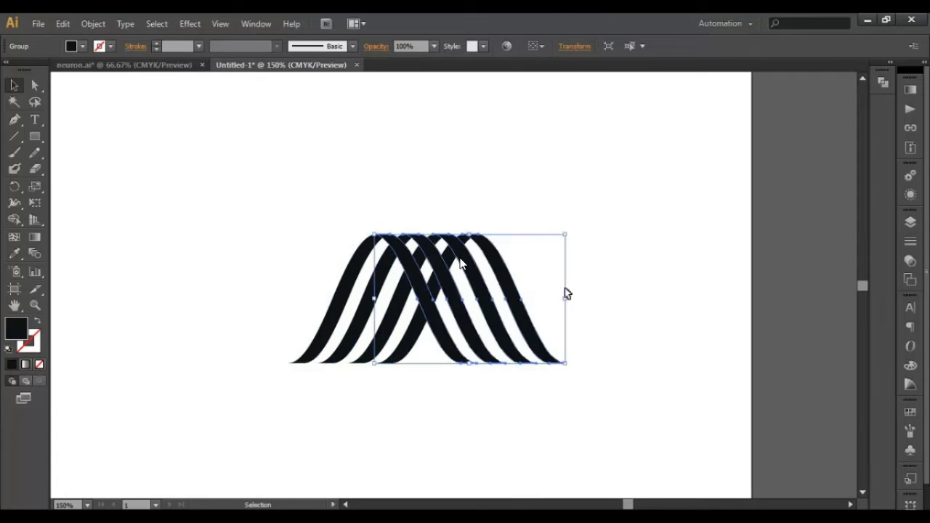
pyautogui.click(401, 353)
pyautogui.click(396, 354)
pyautogui.keyDown('shift'); pyautogui.click(412, 354); pyautogui.keyUp('shift')
# Place a copy of the striped group further right and stretch the ribbon group taller
pyautogui.moveTo(411, 354); pyautogui.dragTo(587, 353)
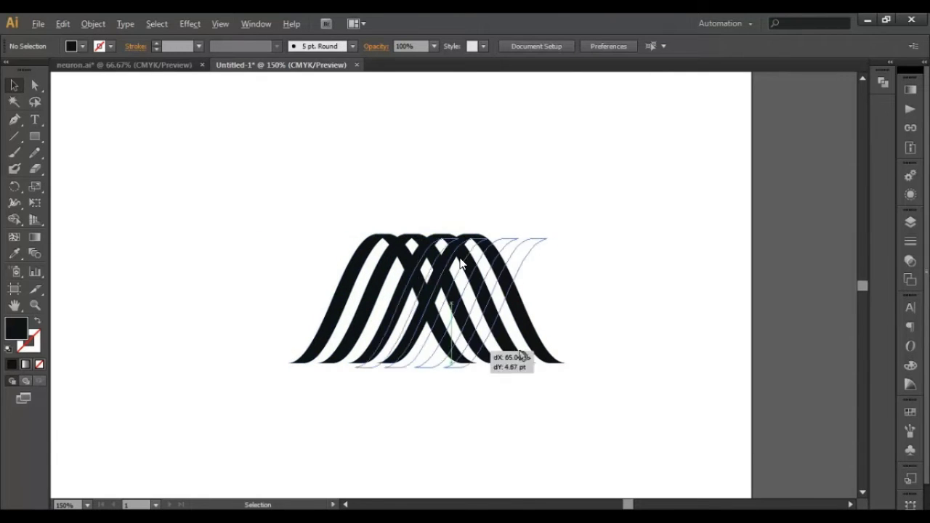
pyautogui.click(562, 397)
pyautogui.hotkey('ctrl', '-')
pyautogui.hotkey('ctrl', '-')
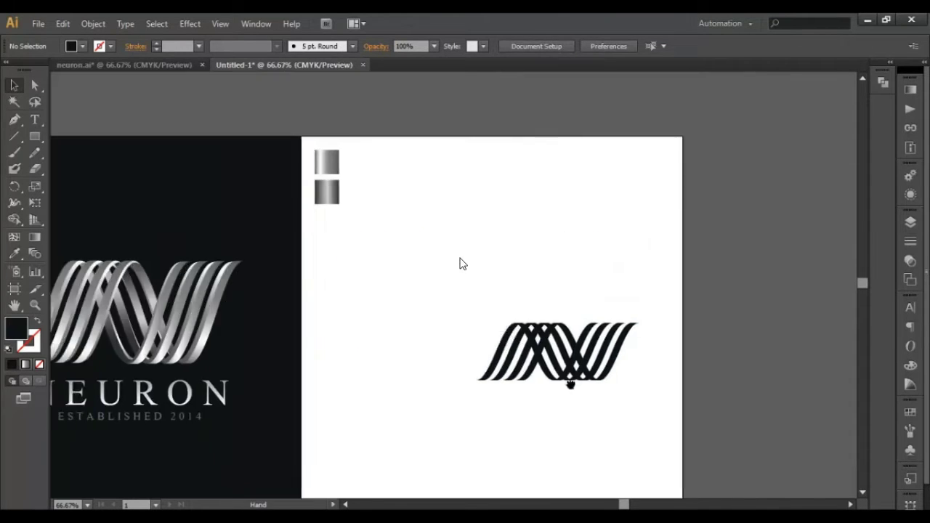
pyautogui.click(571, 331)
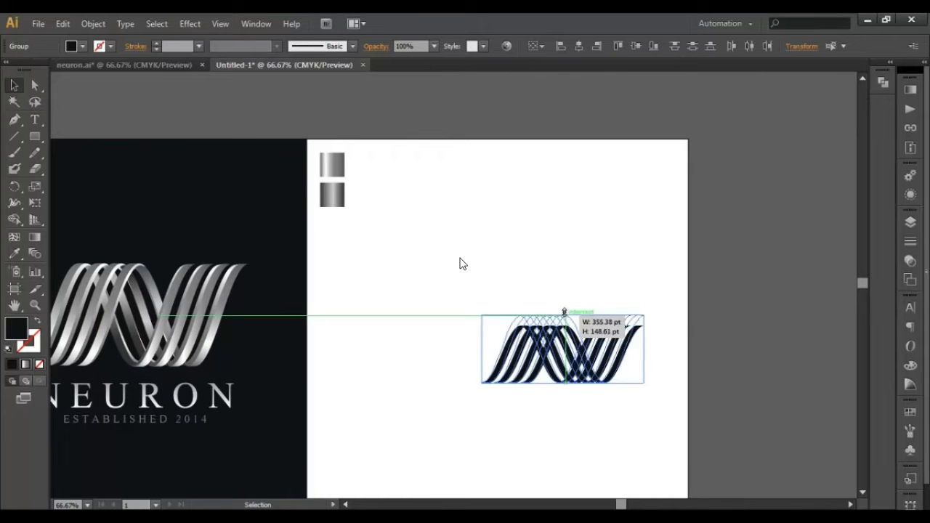
pyautogui.moveTo(571, 331); pyautogui.dragTo(509, 348)
pyautogui.hotkey('ctrl', '+')
pyautogui.hotkey('ctrl', '+')
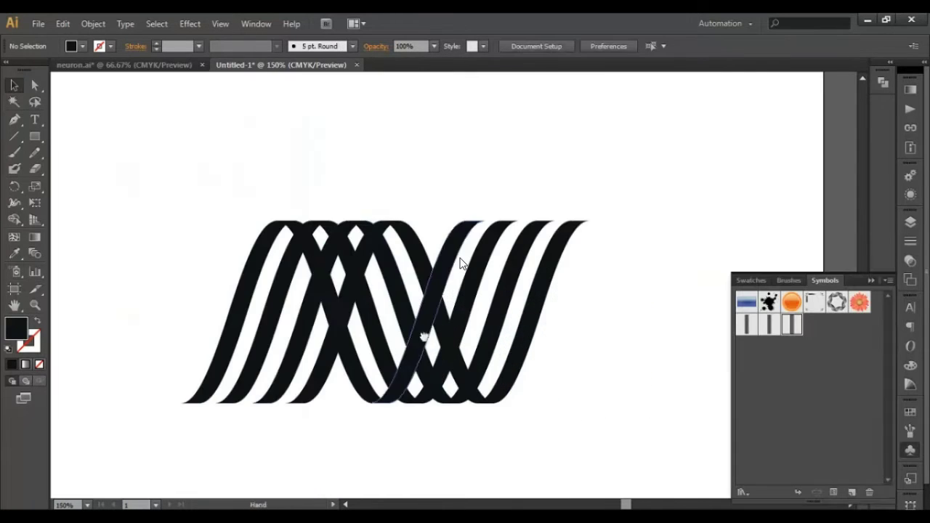
# Bring the striped ribbon group to the front, then select the left ribbon group
pyautogui.click(460, 263)
pyautogui.rightClick(460, 263)
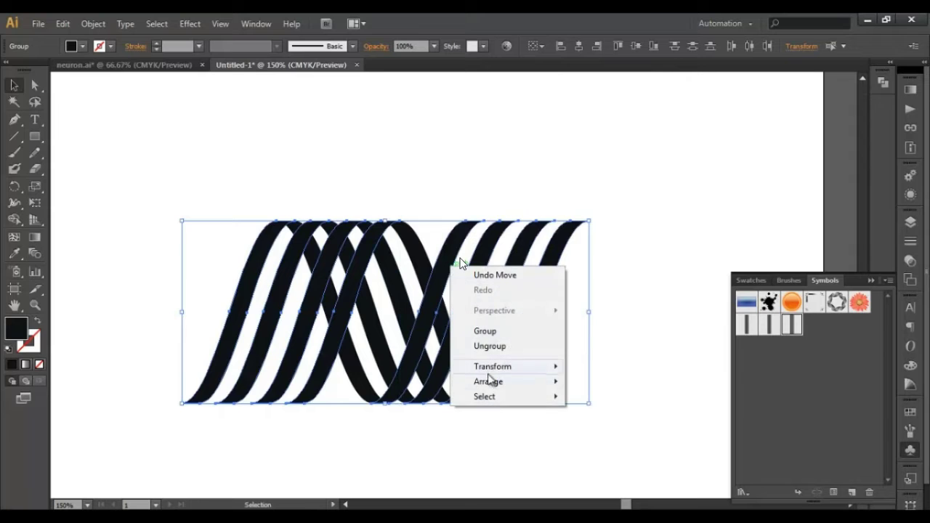
pyautogui.click(587, 380)
pyautogui.click(491, 337)
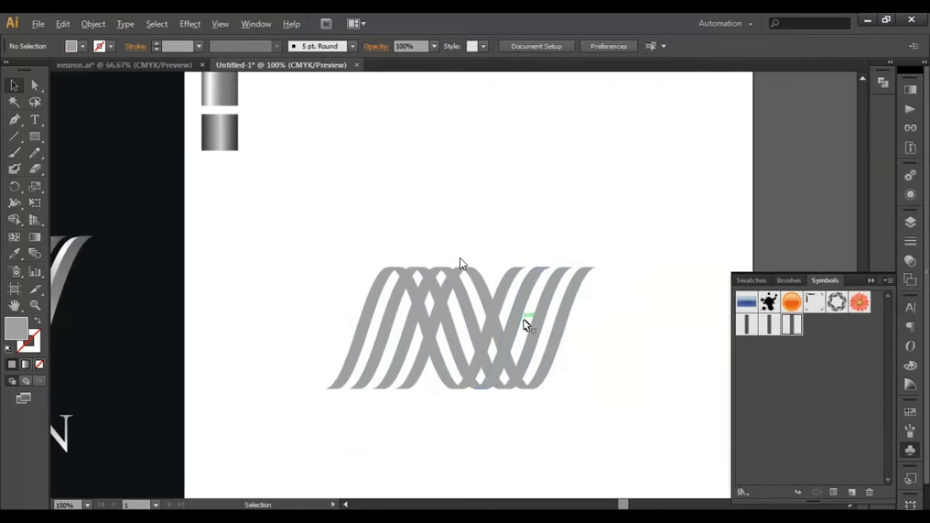
pyautogui.click(190, 23)
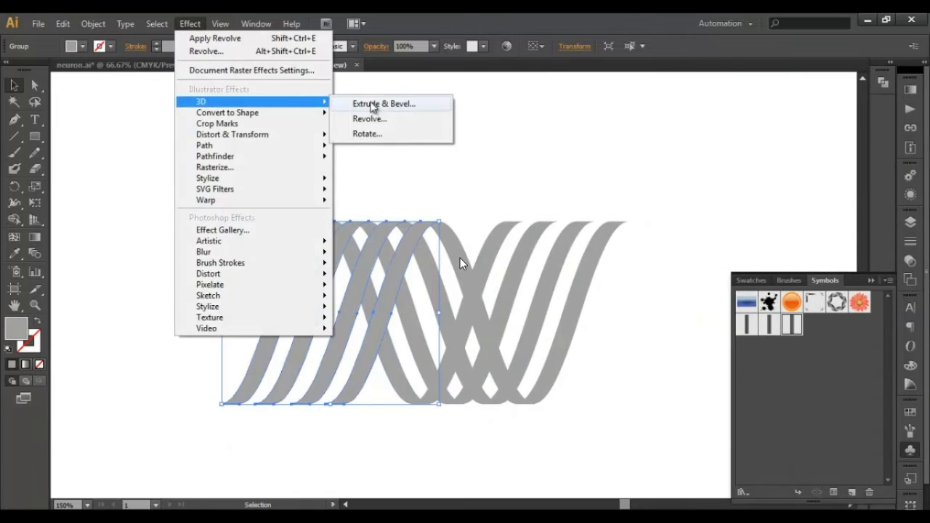
# Give the left ribbons an Extrude & Bevel with 0° rotations and 10° perspective, previewed
pyautogui.click(373, 102)
pyautogui.moveTo(215, 165); pyautogui.dragTo(762, 117)
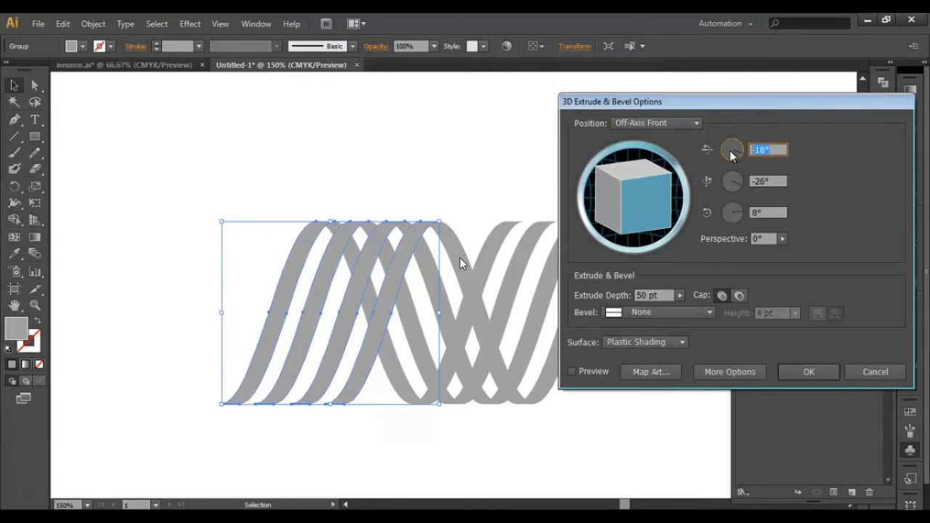
pyautogui.press('Tab')
pyautogui.write('0')
pyautogui.press('Tab')
pyautogui.write('0')
pyautogui.click(572, 371)
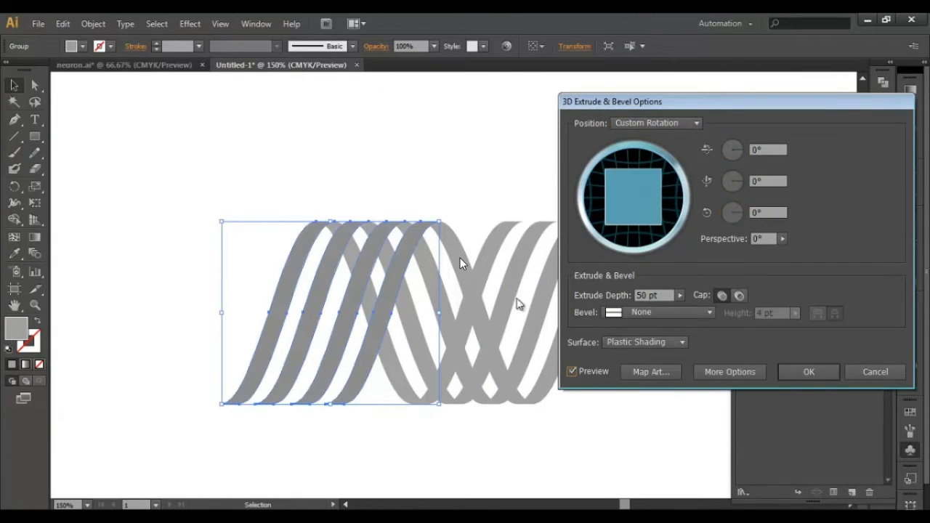
pyautogui.click(783, 238)
pyautogui.moveTo(718, 255); pyautogui.dragTo(717, 253)
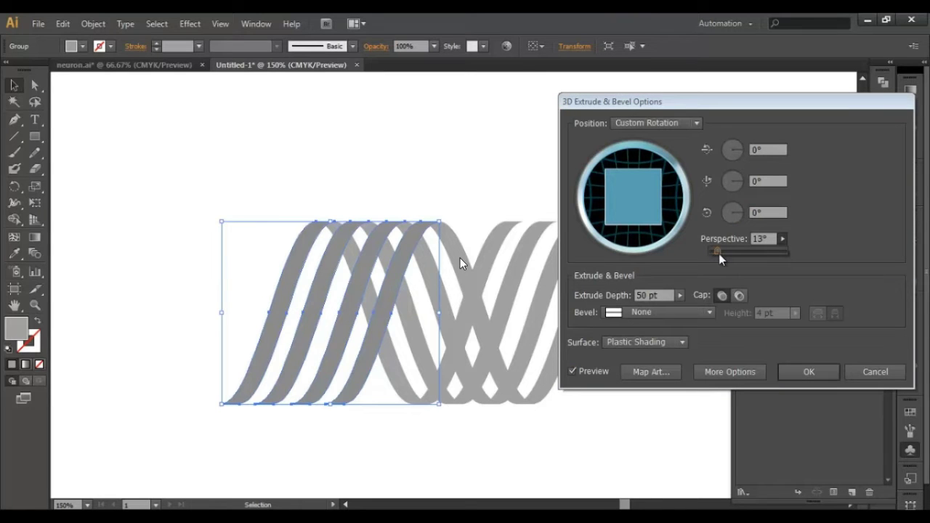
# Set the left ribbons' extrude depth to 125 pt with a 4° Y rotation and apply
pyautogui.click(680, 295)
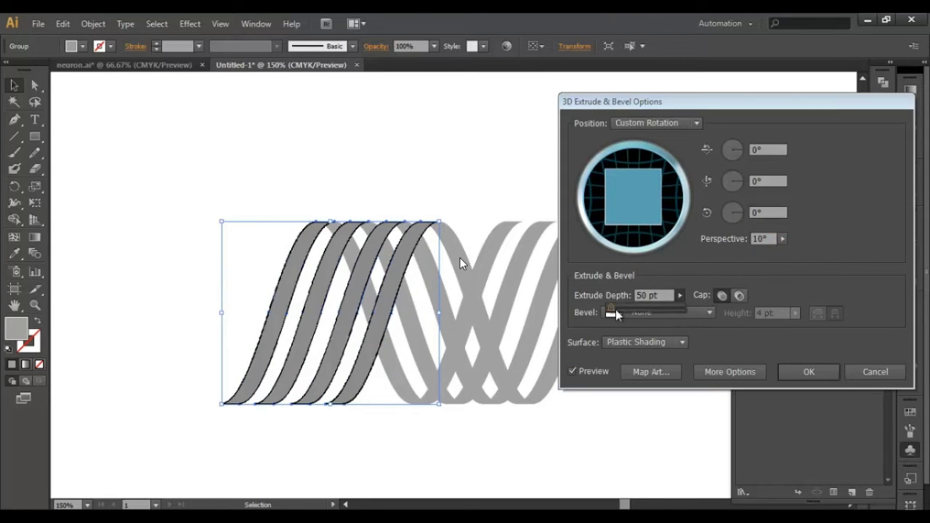
pyautogui.moveTo(615, 310); pyautogui.dragTo(622, 308)
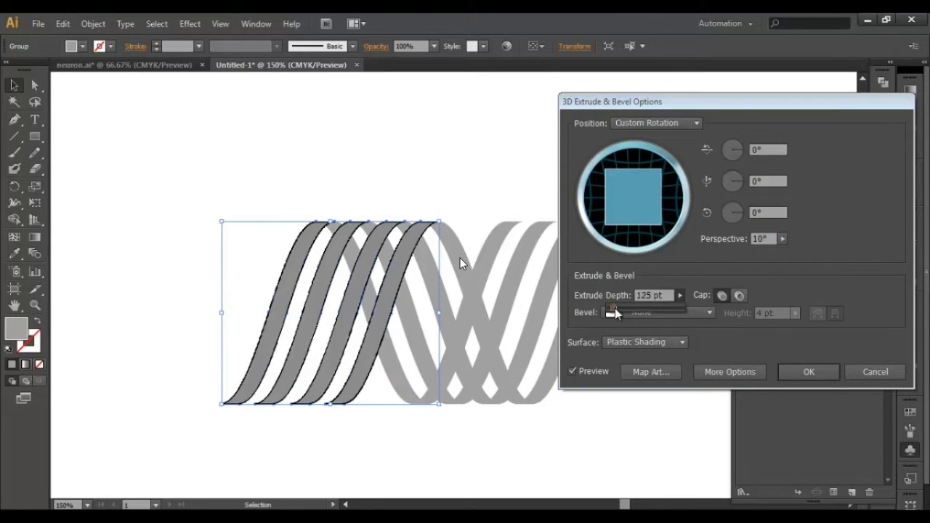
pyautogui.click(745, 182)
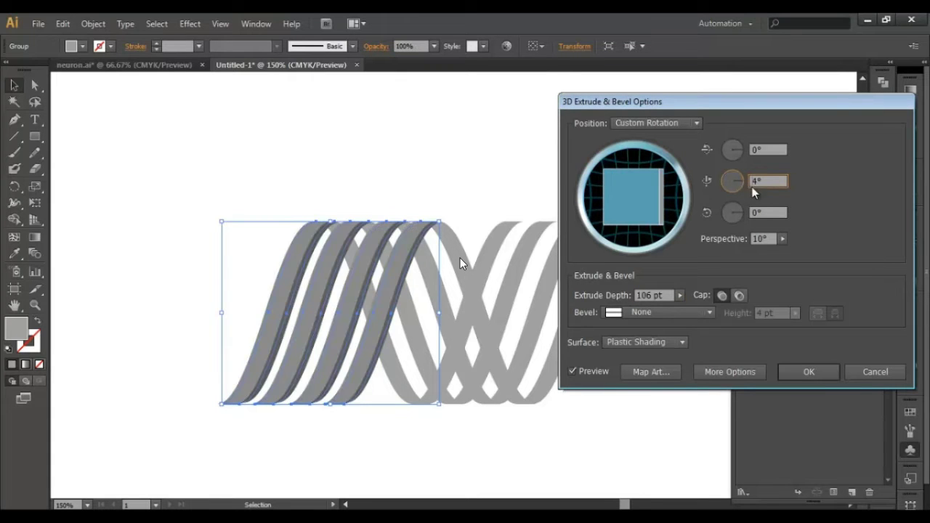
pyautogui.click(679, 295)
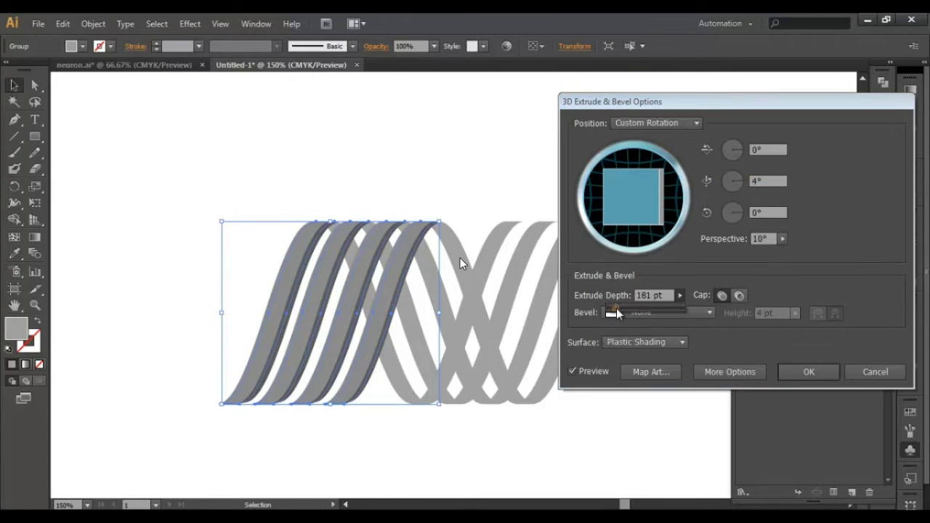
pyautogui.moveTo(617, 308); pyautogui.dragTo(613, 309)
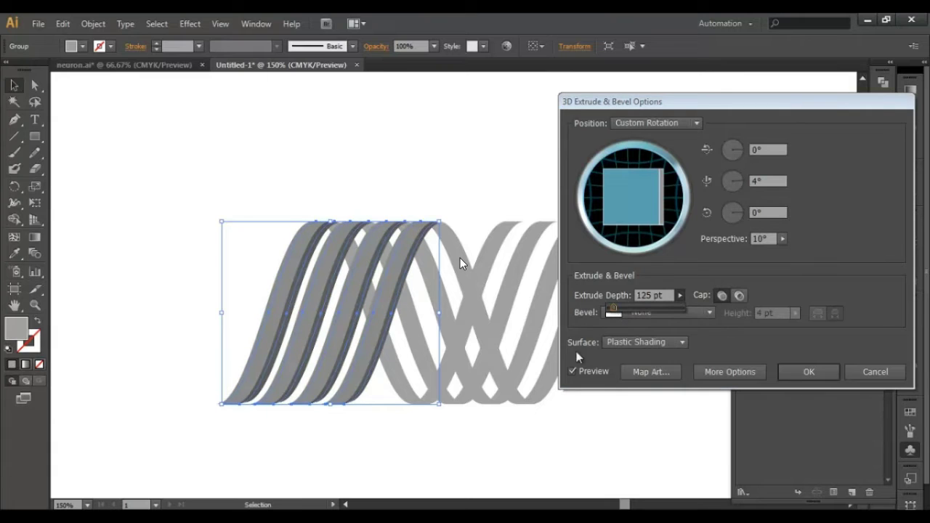
pyautogui.click(808, 371)
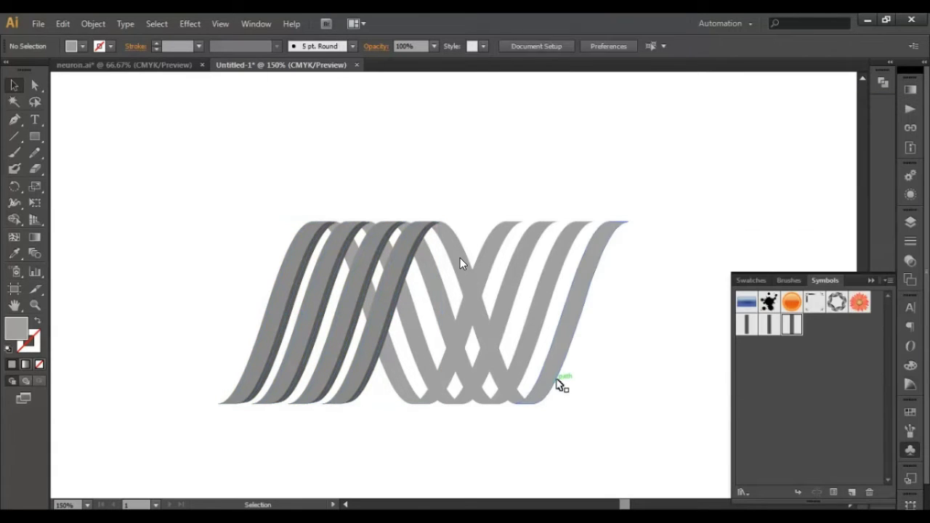
# Start an Extrude & Bevel on the right ribbon group with zeroed rotations and preview on
pyautogui.click(561, 384)
pyautogui.click(189, 24)
pyautogui.click(378, 102)
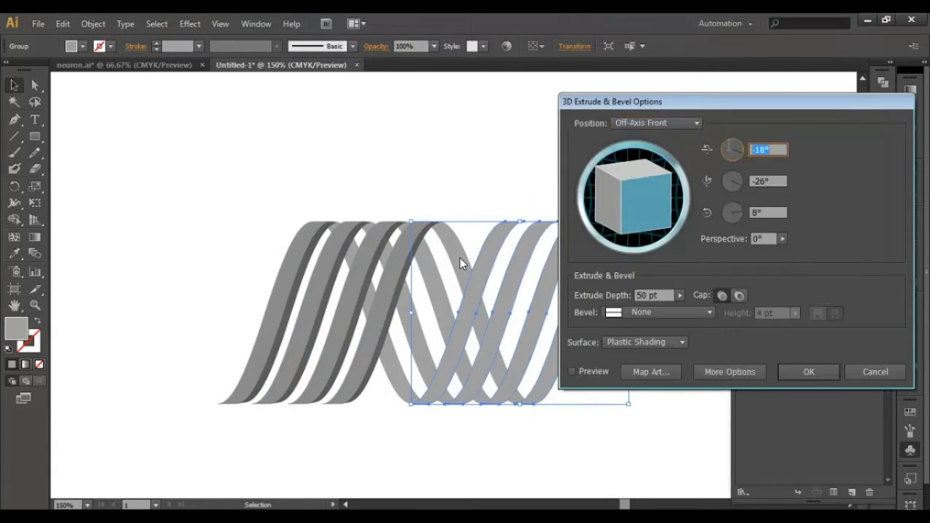
pyautogui.write('0')
pyautogui.press('Tab')
pyautogui.write('0')
pyautogui.press('Tab')
pyautogui.write('0')
pyautogui.click(783, 238)
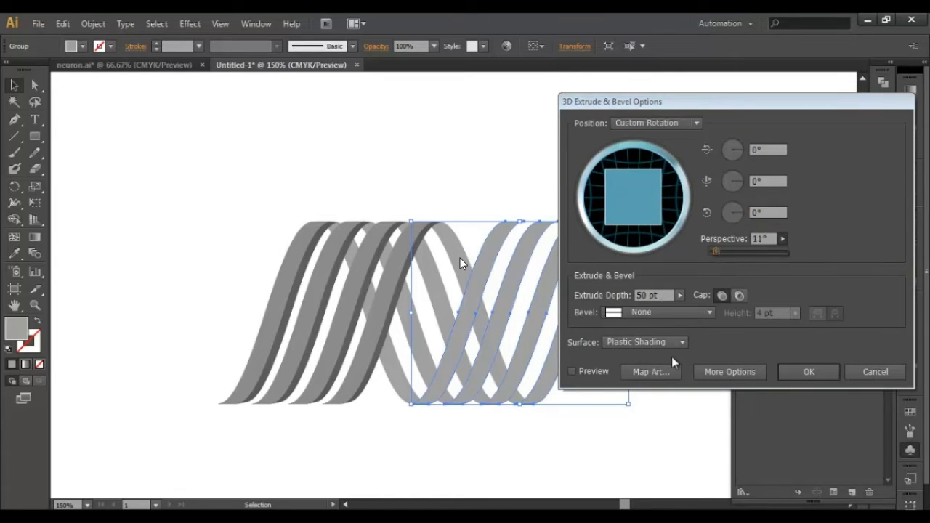
pyautogui.click(571, 371)
# Set Y rotation -4°, perspective 11° and extrude depth 125 pt, then apply
pyautogui.moveTo(684, 295); pyautogui.dragTo(615, 308)
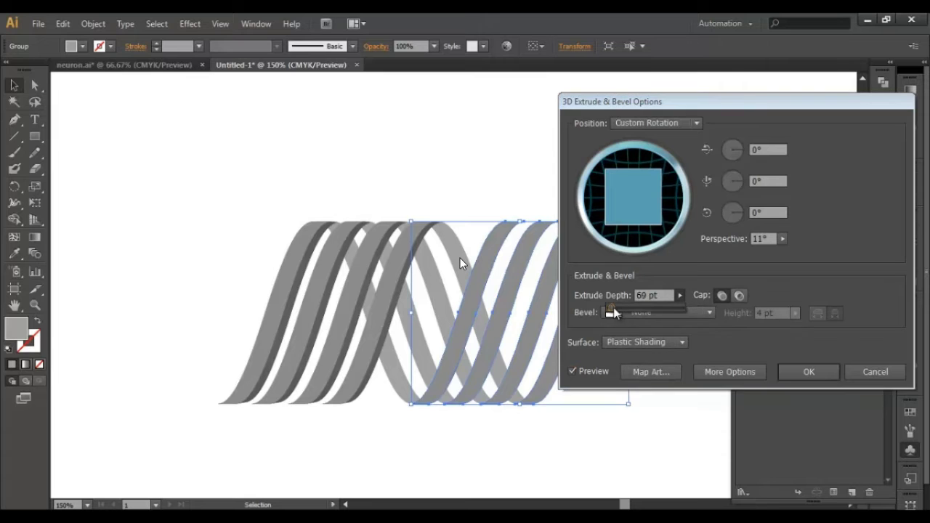
pyautogui.click(743, 181)
pyautogui.moveTo(747, 182); pyautogui.dragTo(748, 182)
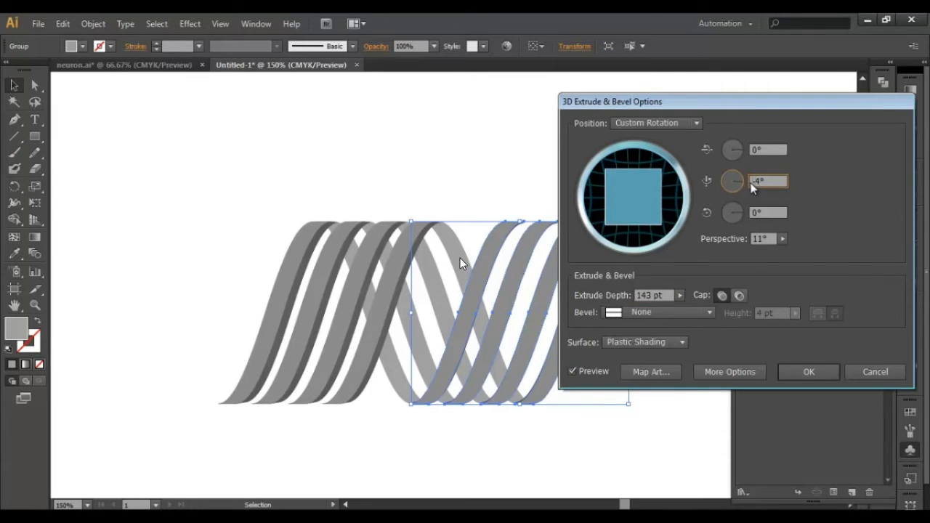
pyautogui.moveTo(680, 295); pyautogui.dragTo(614, 306)
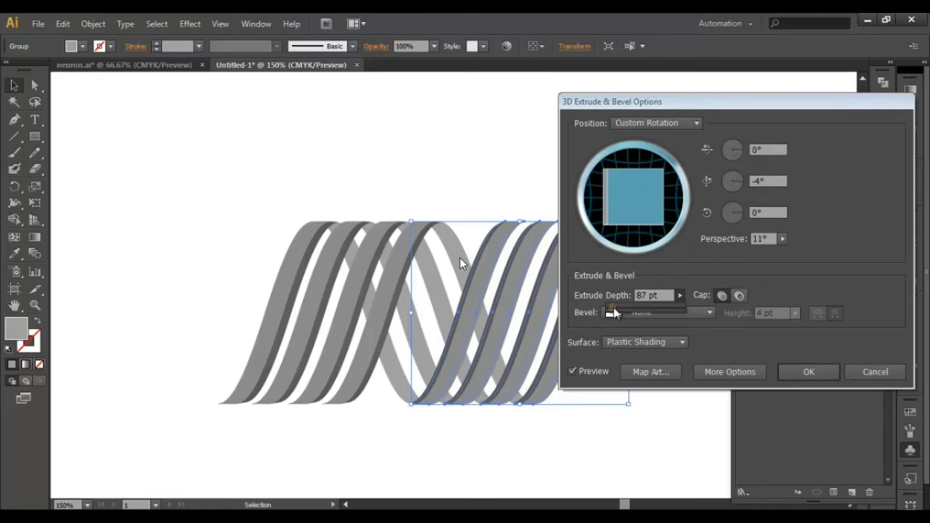
pyautogui.click(806, 371)
# Start an Extrude & Bevel on the middle ribbon group with 0° rotations and preview on
pyautogui.click(657, 378)
pyautogui.click(501, 276)
pyautogui.click(189, 23)
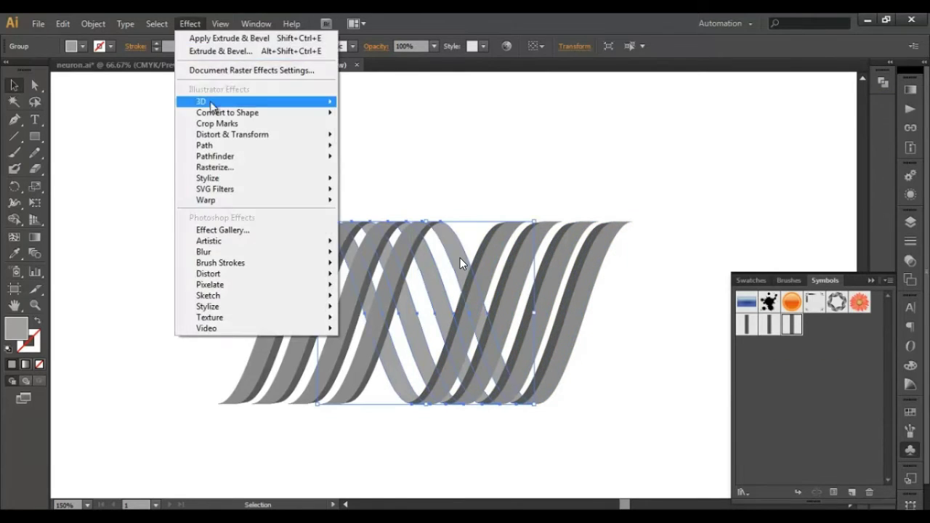
pyautogui.click(371, 102)
pyautogui.hotkey('shift', 'Tab')
pyautogui.write('0')
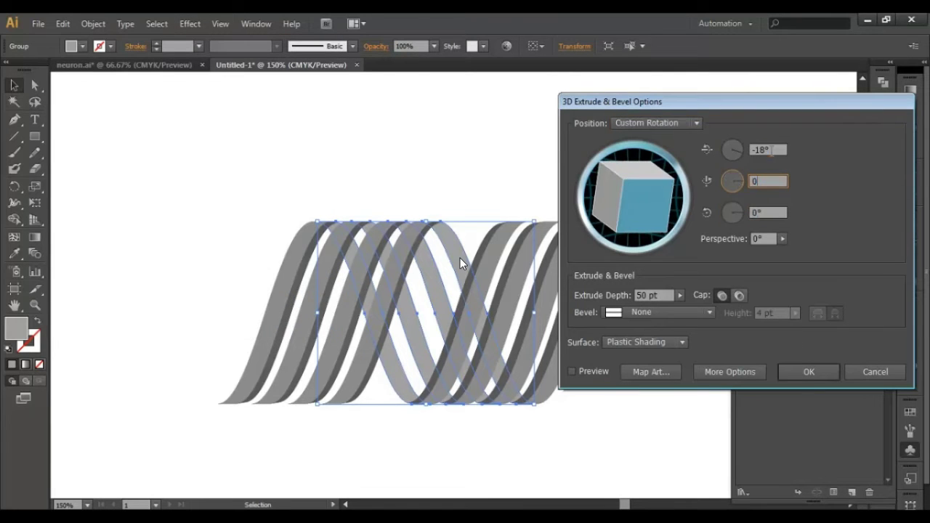
pyautogui.hotkey('shift', 'Tab')
pyautogui.write('0')
pyautogui.click(783, 238)
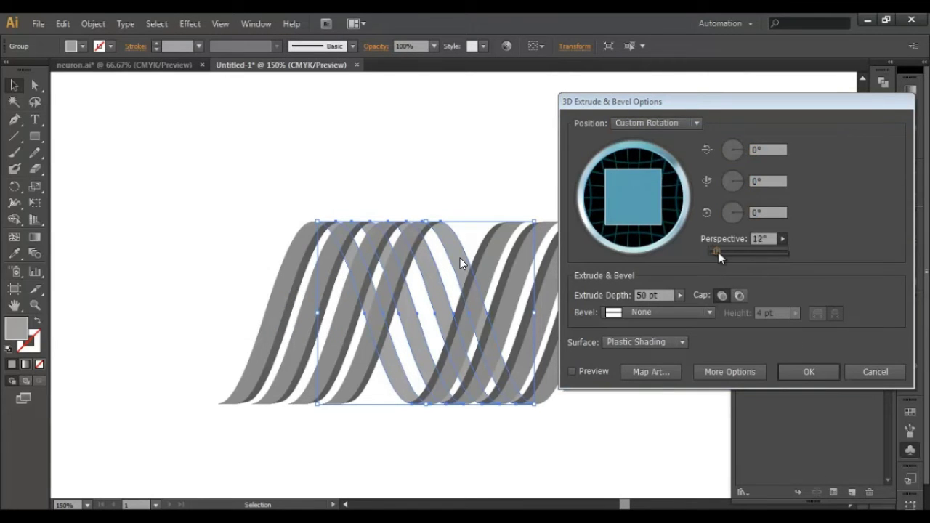
pyautogui.moveTo(716, 253); pyautogui.dragTo(718, 252)
pyautogui.click(680, 295)
pyautogui.moveTo(609, 305); pyautogui.dragTo(618, 306)
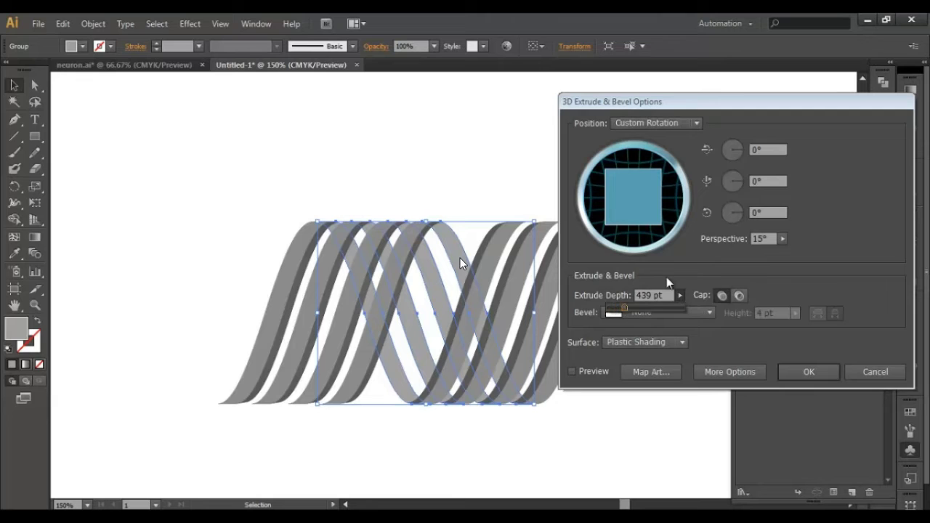
pyautogui.click(572, 372)
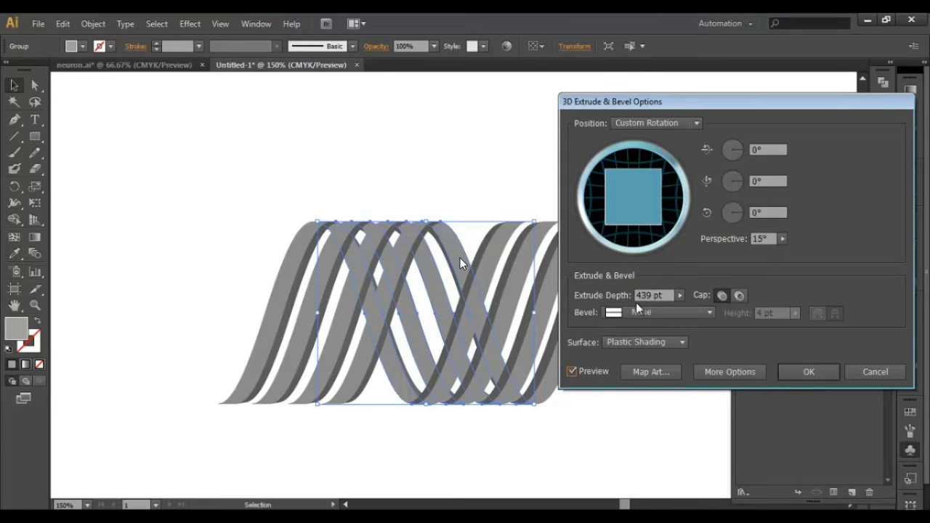
# Tune the middle group's perspective to about 10° and deepen the extrusion to 570 pt
pyautogui.click(782, 238)
pyautogui.moveTo(717, 251); pyautogui.dragTo(723, 251)
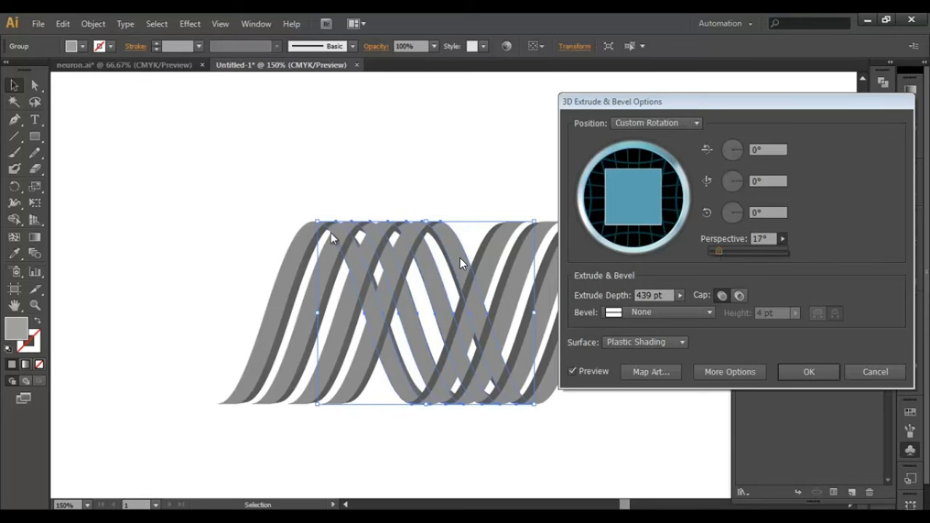
pyautogui.click(680, 295)
pyautogui.moveTo(630, 303); pyautogui.dragTo(628, 306)
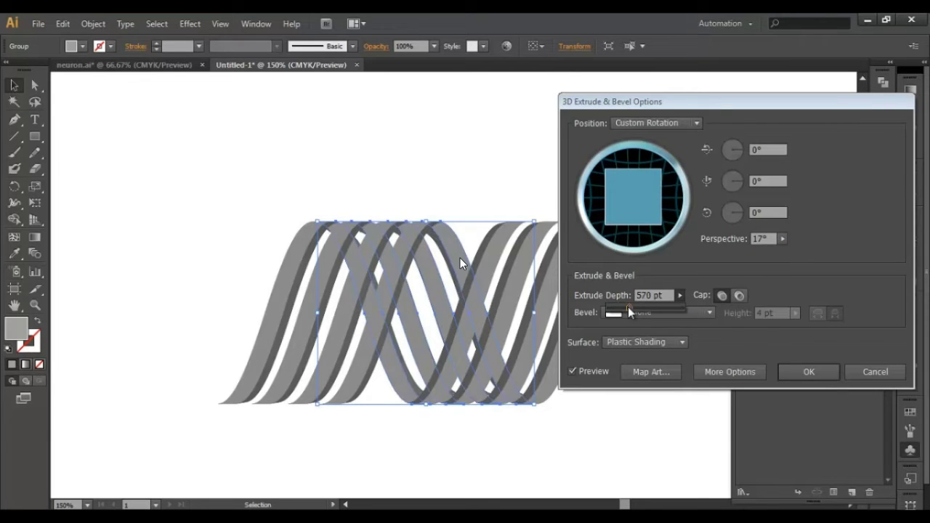
pyautogui.click(783, 238)
pyautogui.moveTo(718, 252); pyautogui.dragTo(715, 252)
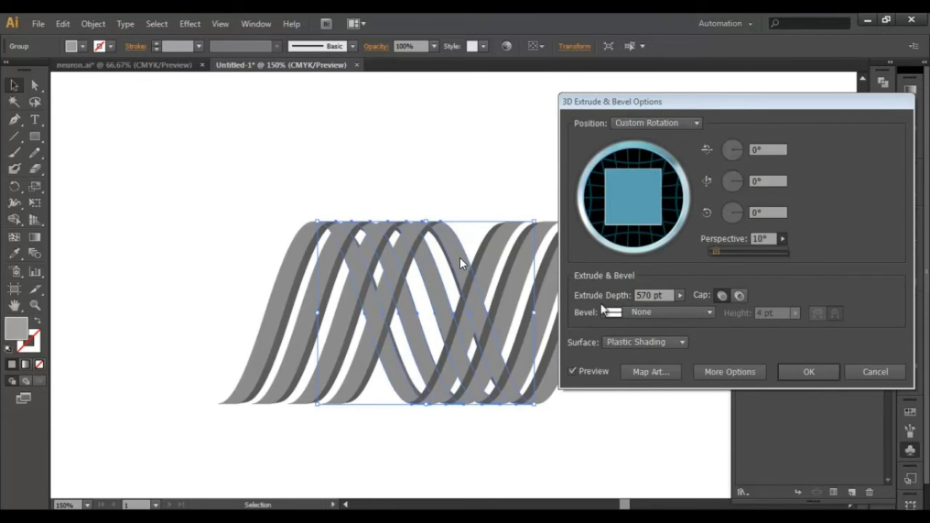
pyautogui.click(680, 295)
pyautogui.moveTo(632, 309); pyautogui.dragTo(636, 313)
# Apply the 3D extrusion to the middle ribbons and bring the two gradient squares into view
pyautogui.click(800, 371)
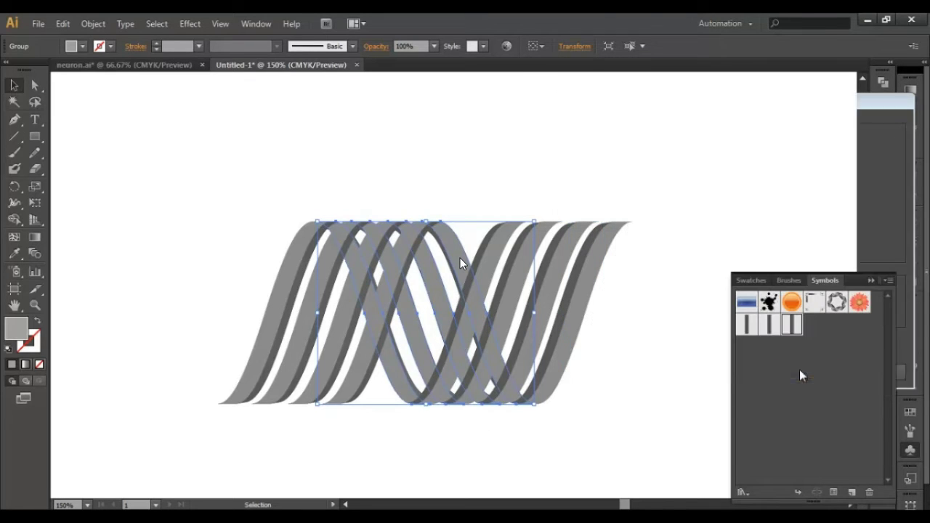
pyautogui.click(585, 381)
pyautogui.scroll(-1, 526, 359)
pyautogui.moveTo(497, 360)
pyautogui.mouseDown()
pyautogui.moveTo(550, 336)
pyautogui.moveTo(393, 337)
pyautogui.moveTo(465, 194)
pyautogui.mouseUp()
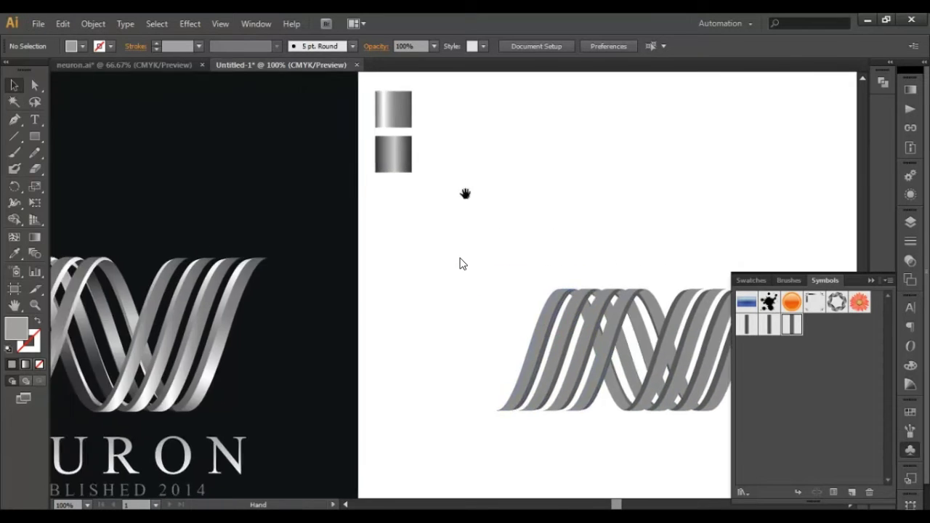
pyautogui.hotkey('ctrl', '+')
pyautogui.click(362, 276)
pyautogui.click(362, 211)
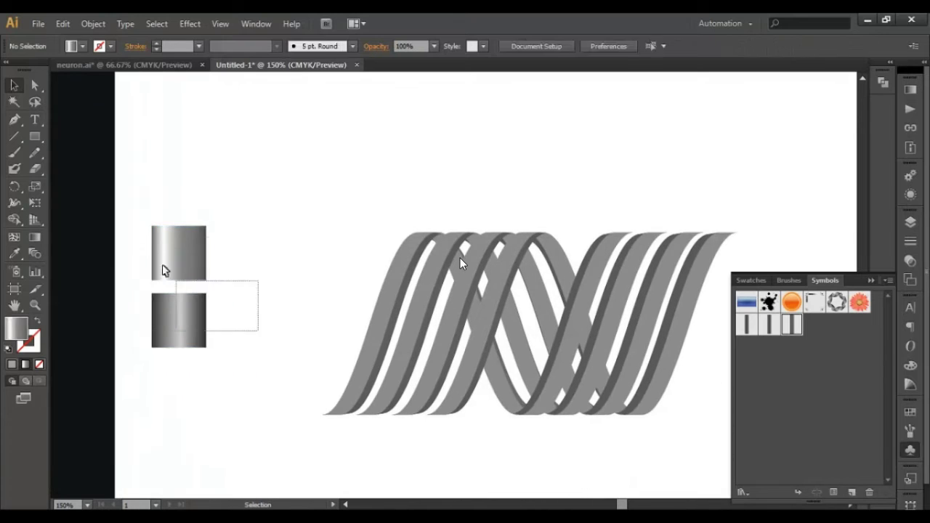
pyautogui.moveTo(163, 270); pyautogui.dragTo(135, 262)
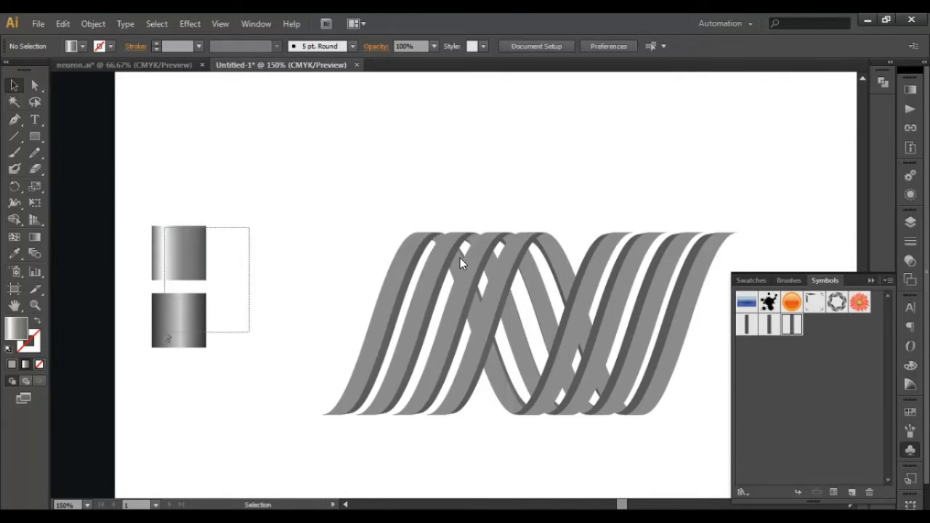
# Ungroup the left ribbon group and its nested ribbons
pyautogui.rightClick(375, 297)
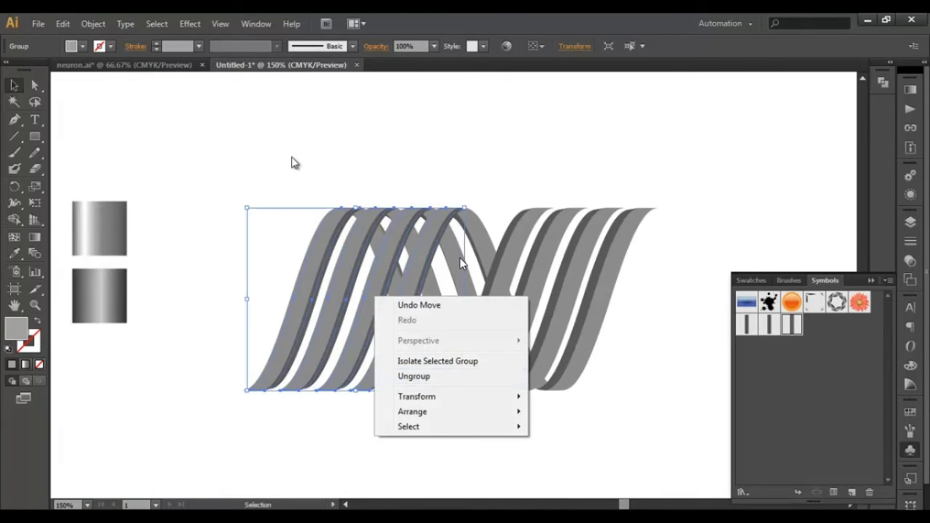
pyautogui.hotkey('ctrl', 'a')
pyautogui.click(93, 23)
pyautogui.click(129, 191)
pyautogui.hotkey('shift', 'ctrl', 'a')
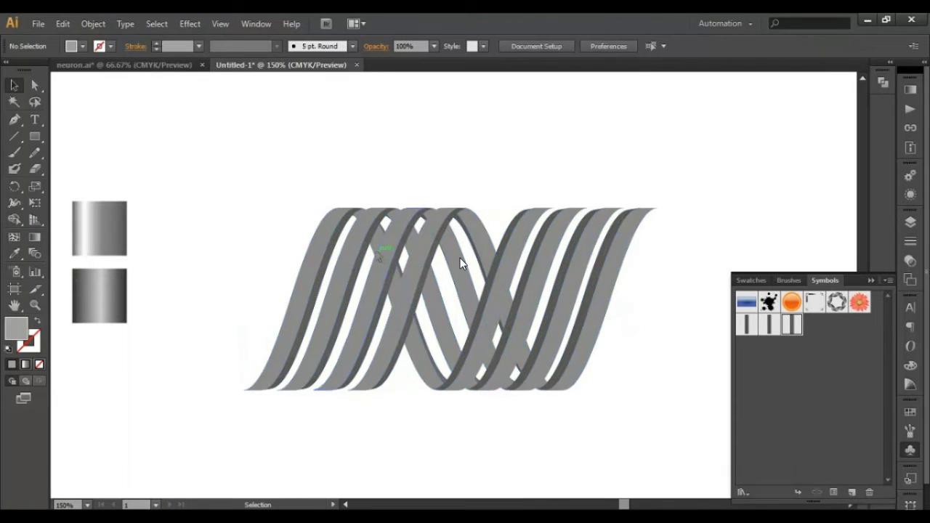
pyautogui.rightClick(375, 247)
pyautogui.click(425, 334)
pyautogui.rightClick(395, 289)
pyautogui.rightClick(380, 291)
pyautogui.click(415, 369)
pyautogui.rightClick(405, 322)
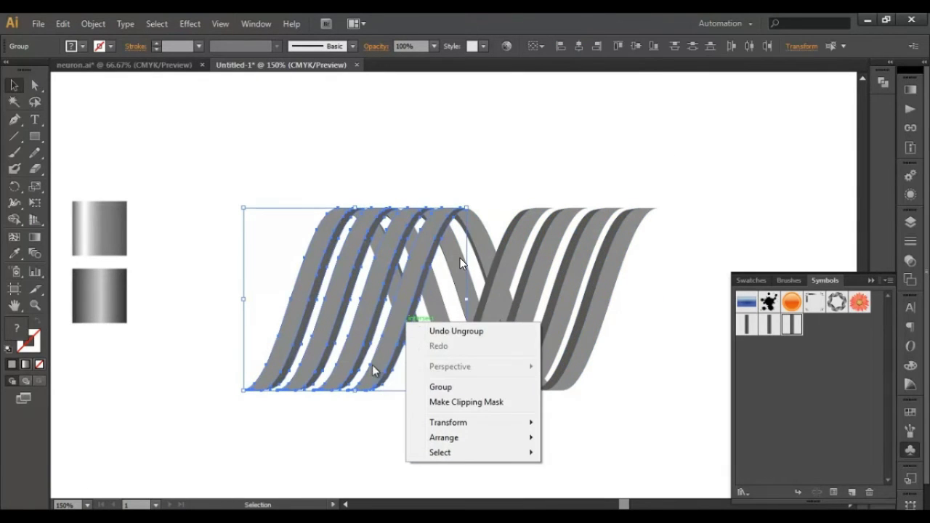
# Ungroup the right ribbon group, briefly editing the ribbons in isolation
pyautogui.click(524, 327)
pyautogui.rightClick(602, 312)
pyautogui.rightClick(593, 325)
pyautogui.click(632, 407)
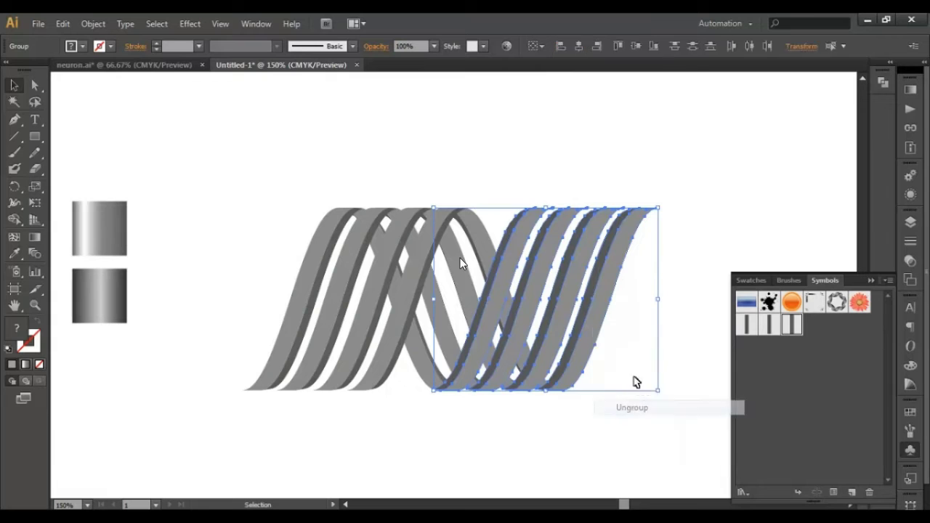
pyautogui.rightClick(473, 297)
pyautogui.click(509, 373)
pyautogui.rightClick(473, 307)
pyautogui.click(519, 370)
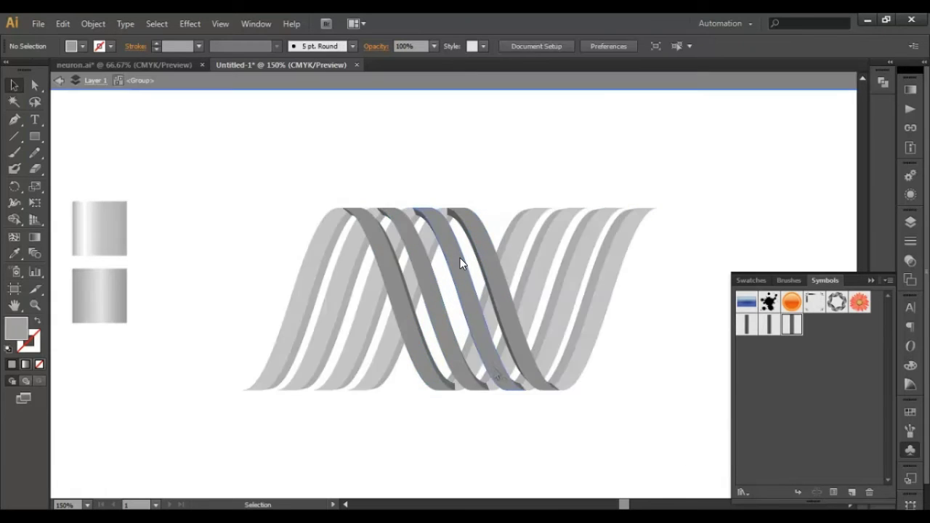
pyautogui.press('Escape')
pyautogui.click(461, 263)
# Regroup the selected ribbons and marquee-select all the ribbon artwork
pyautogui.rightClick(471, 310)
pyautogui.click(484, 390)
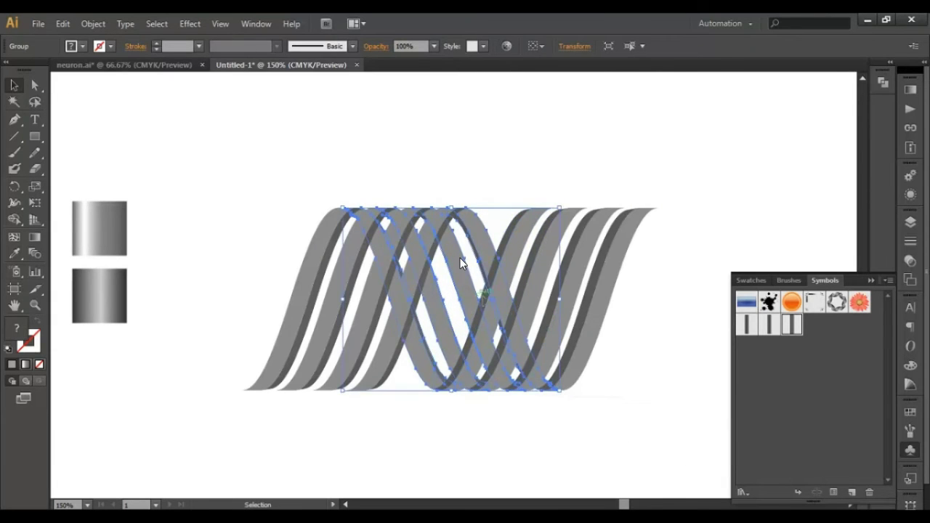
pyautogui.rightClick(510, 287)
pyautogui.click(569, 407)
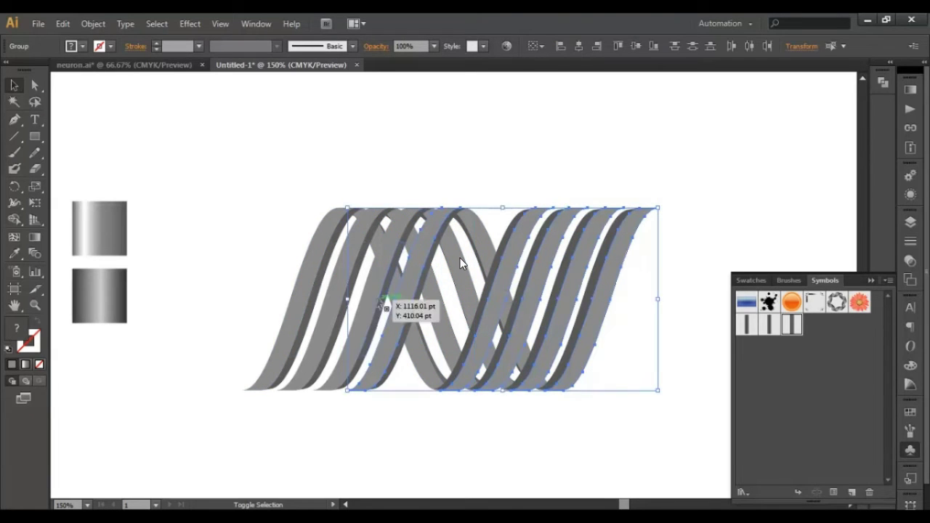
pyautogui.moveTo(608, 311); pyautogui.dragTo(335, 303)
# Eyedrop the upper square's gradient onto the selected ribbons, running it vertically
pyautogui.press('i')
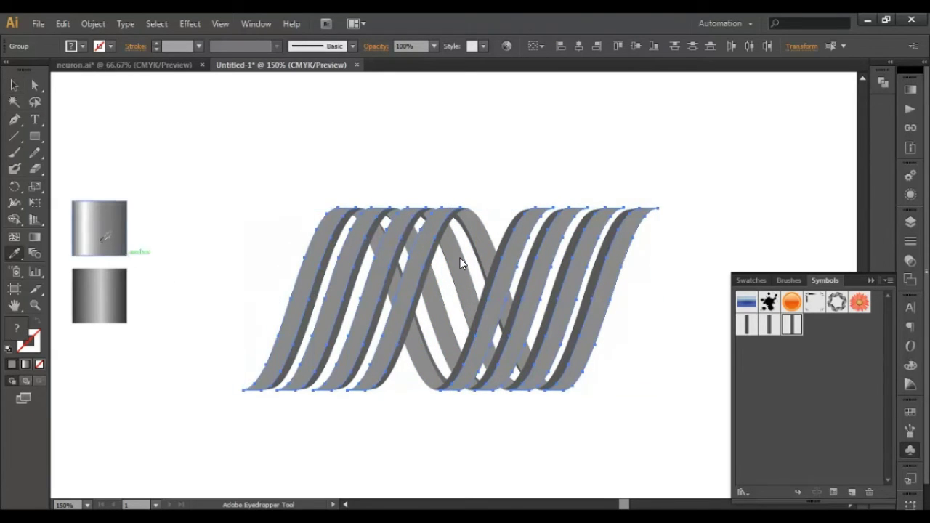
pyautogui.click(100, 234)
pyautogui.moveTo(448, 398); pyautogui.dragTo(467, 188)
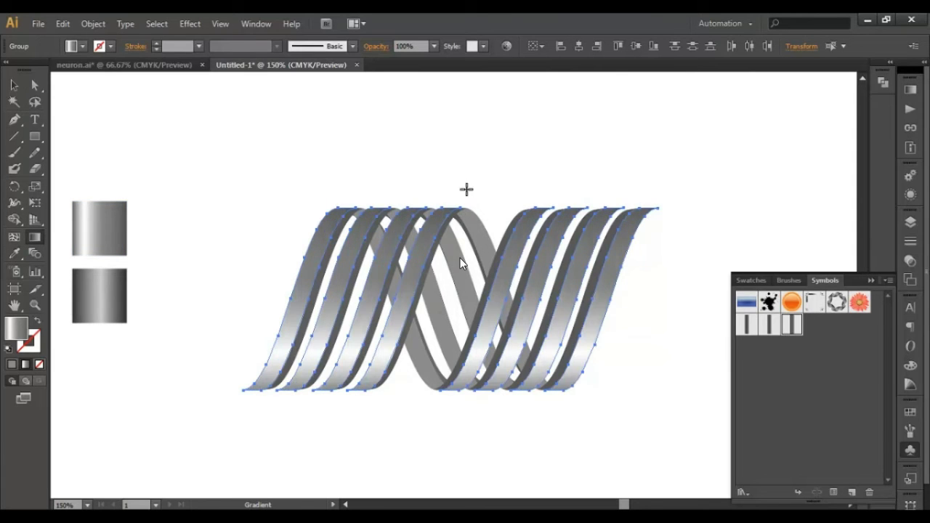
pyautogui.click(13, 85)
# Give the left and right ribbon groups the top square's vertical gradient
pyautogui.click(351, 308)
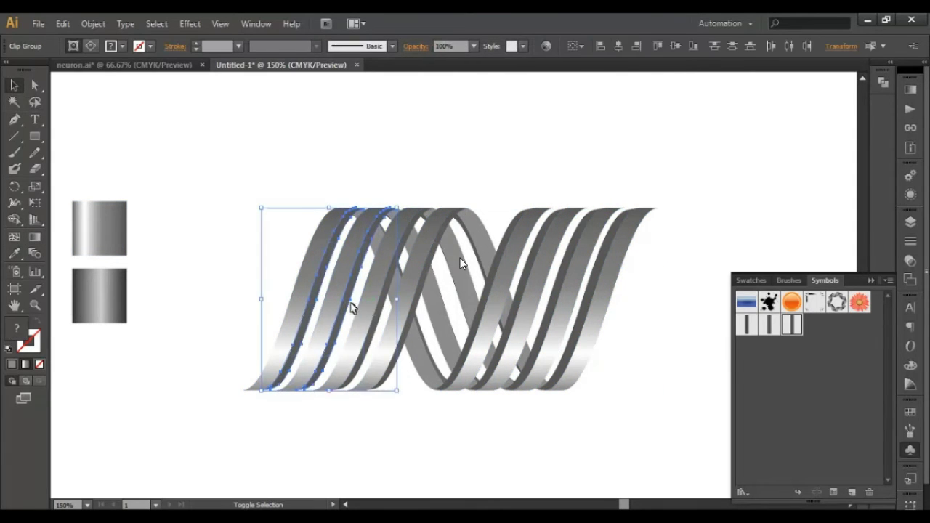
pyautogui.keyDown('shift'); pyautogui.click(567, 322); pyautogui.keyUp('shift')
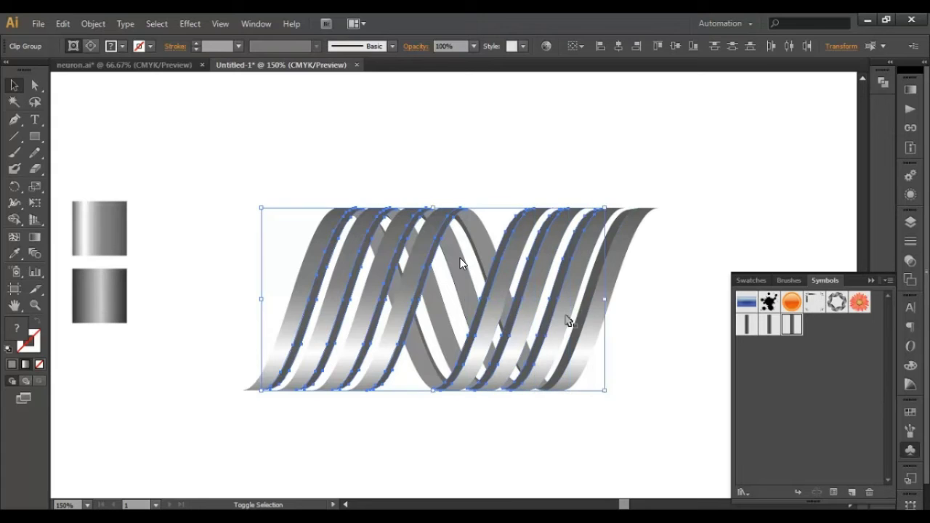
pyautogui.press('i')
pyautogui.click(111, 224)
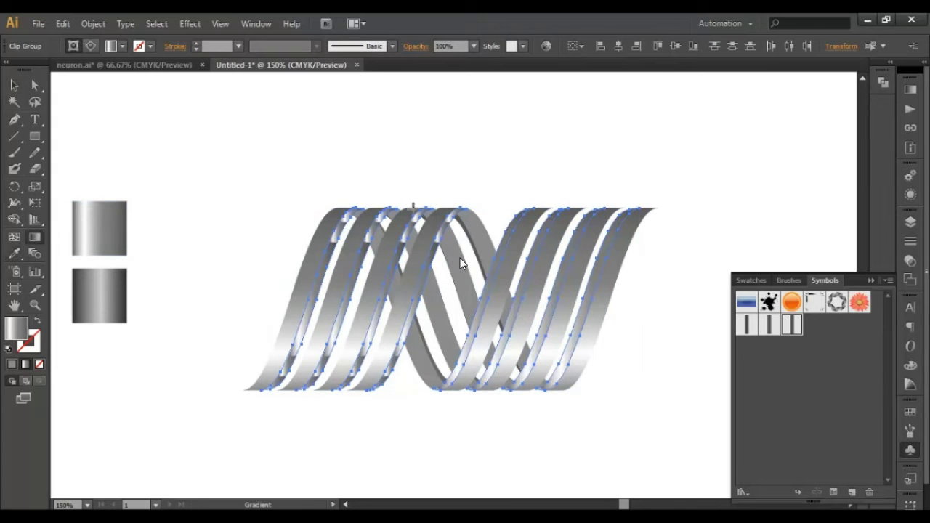
pyautogui.moveTo(441, 395); pyautogui.dragTo(436, 368)
pyautogui.click(14, 85)
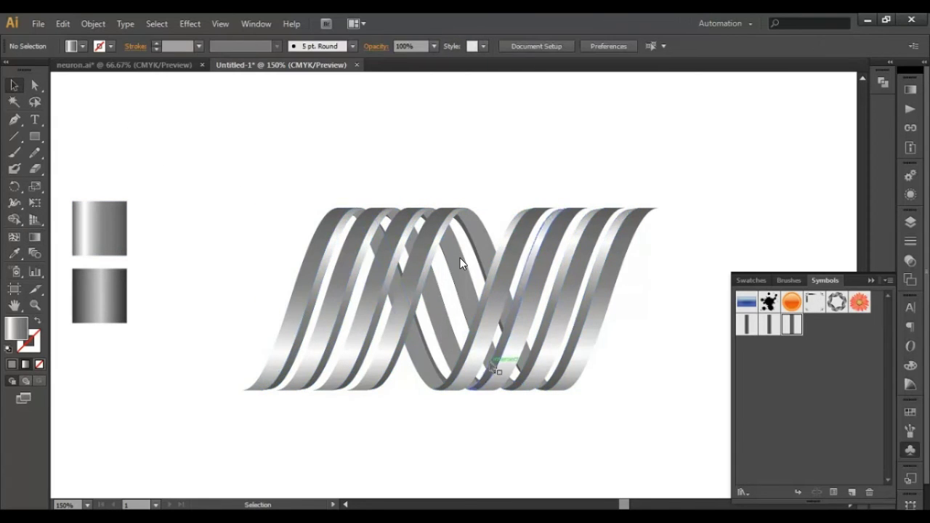
# Re-shade a ribbon group with the lower square's gradient
pyautogui.keyDown('shift'); pyautogui.click(460, 263); pyautogui.keyUp('shift')
pyautogui.press('i')
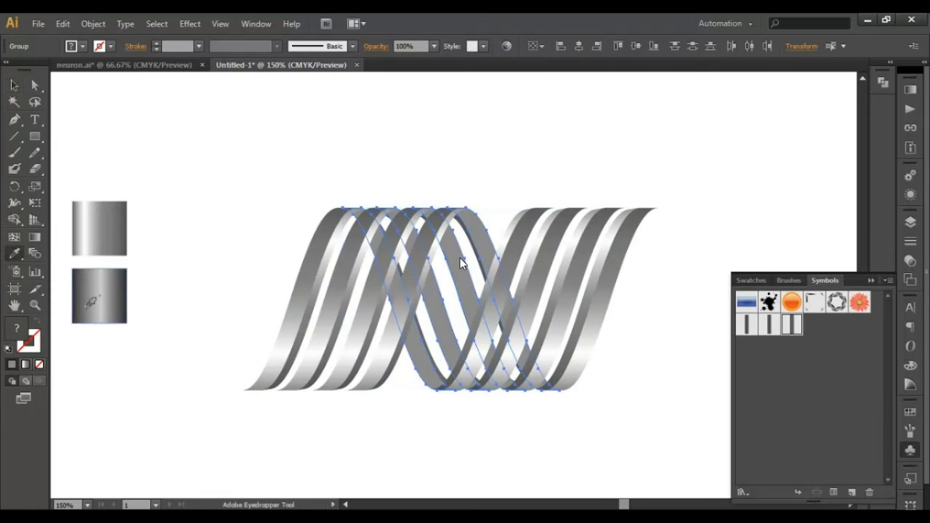
pyautogui.click(106, 296)
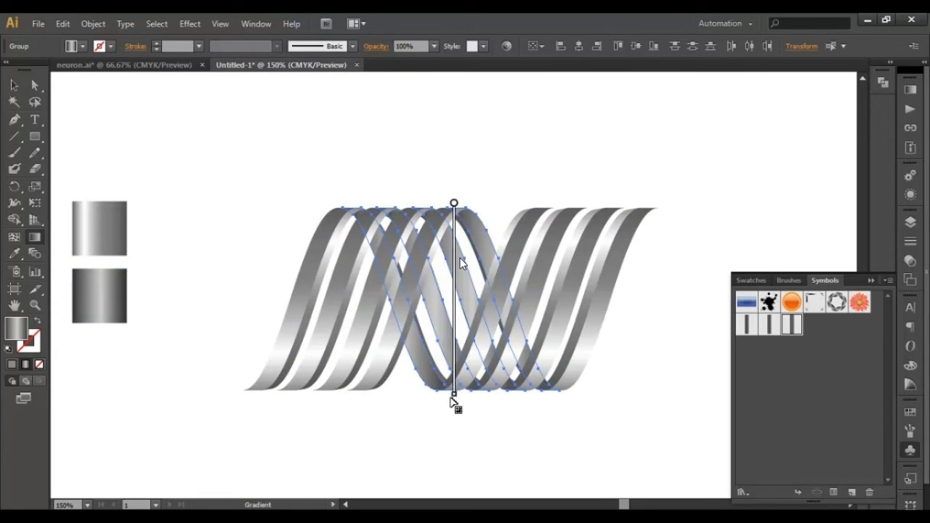
pyautogui.press('v')
pyautogui.hotkey('ctrl', 'shift', 'a')
# Fill the ribbon clip group with the top square's gradient, running vertically down the ribbons
pyautogui.scroll(2, 460, 263)
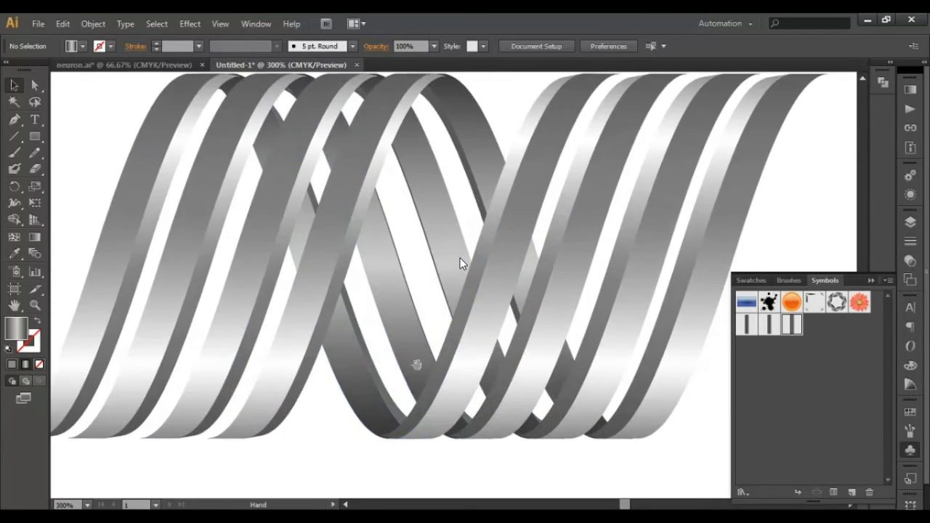
pyautogui.scroll(2, 460, 263)
pyautogui.click(460, 263)
pyautogui.scroll(-2, 460, 263)
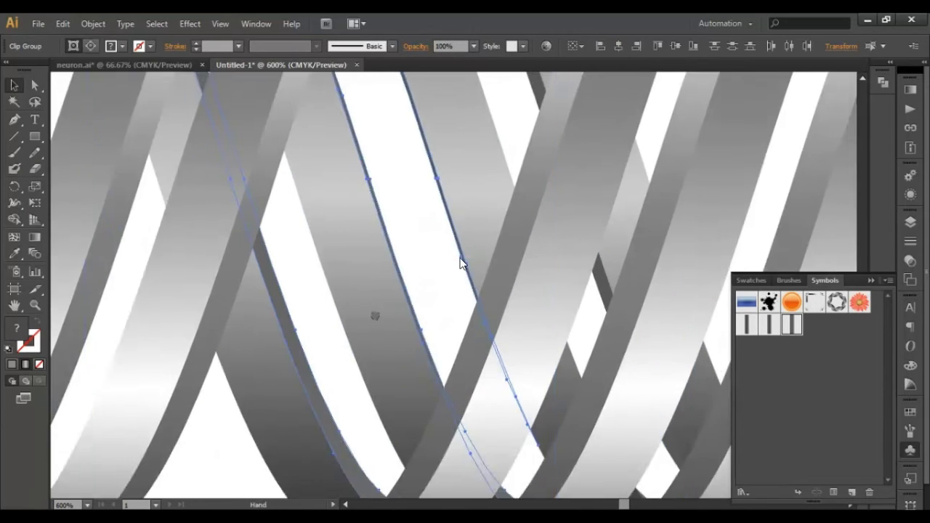
pyautogui.scroll(-2, 460, 263)
pyautogui.scroll(-2, 460, 263)
pyautogui.scroll(-1, 460, 263)
pyautogui.press('i')
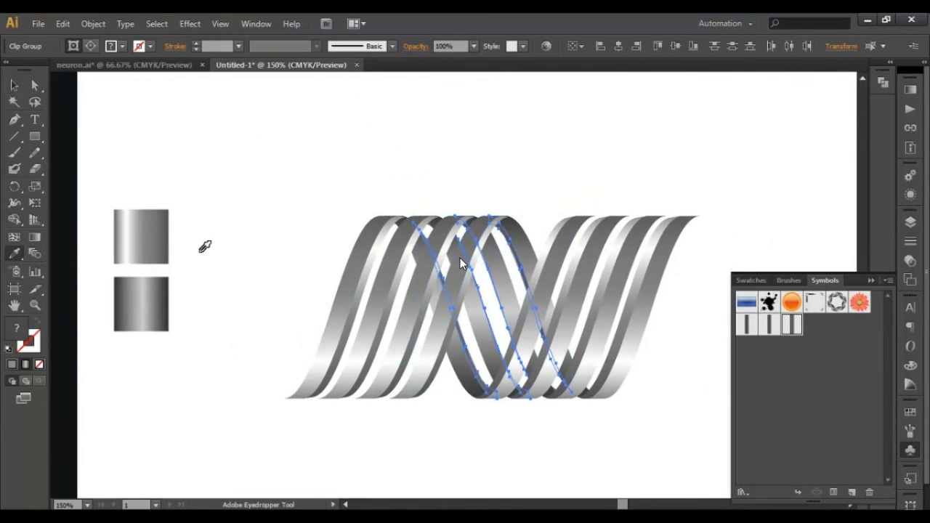
pyautogui.click(141, 236)
pyautogui.press('g')
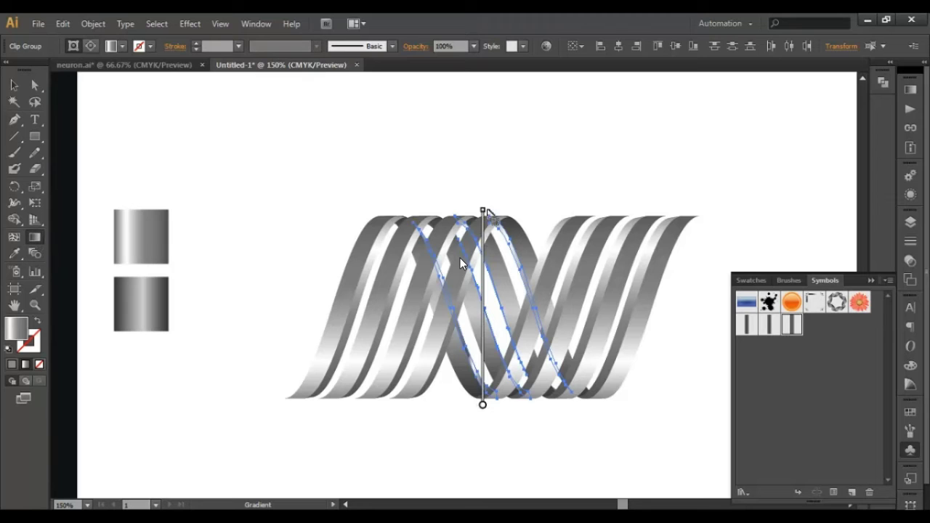
pyautogui.moveTo(485, 212); pyautogui.dragTo(483, 404)
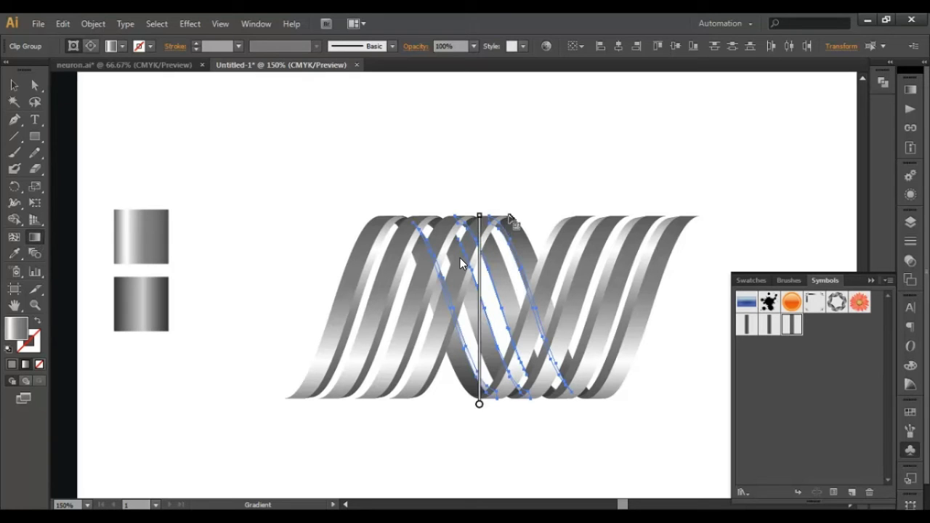
pyautogui.press('v')
pyautogui.click(339, 233)
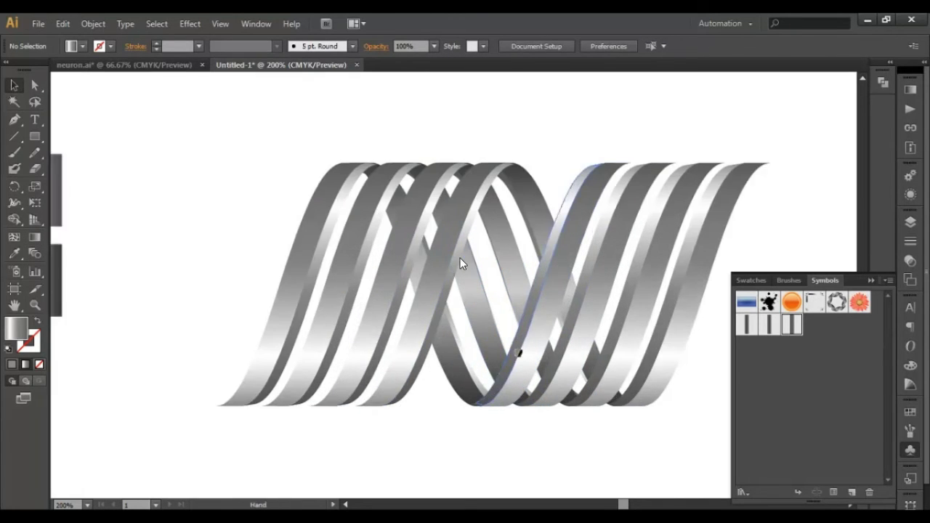
pyautogui.scroll(-2, 460, 263)
# Move the ribbon mark up slightly to make room for NEURON beneath it
pyautogui.scroll(-3, 460, 263)
pyautogui.scroll(1, 550, 376)
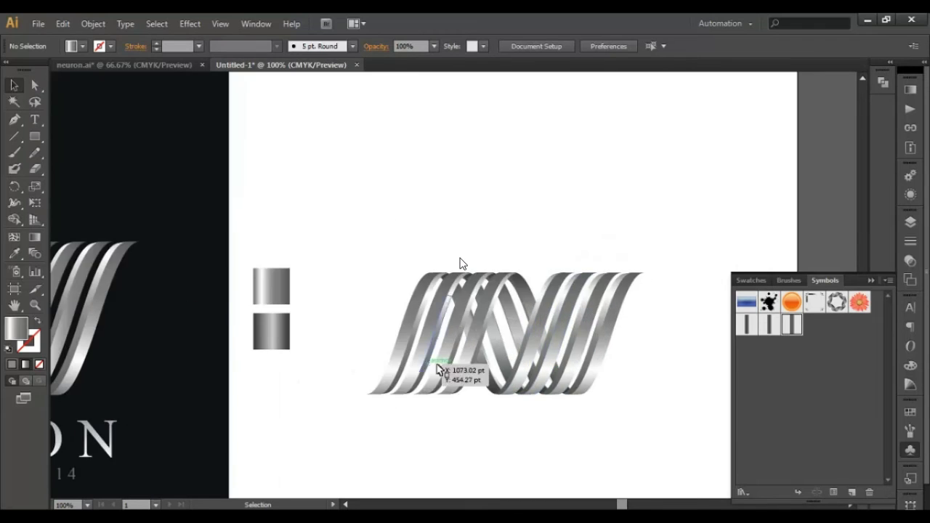
pyautogui.scroll(-1, 187, 342)
pyautogui.click(529, 324)
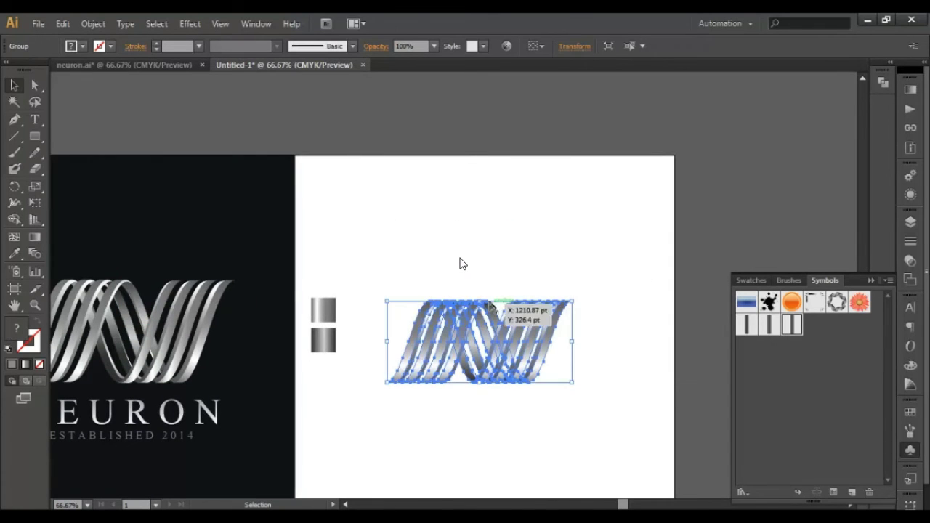
pyautogui.moveTo(494, 327); pyautogui.dragTo(494, 318)
pyautogui.click(460, 263)
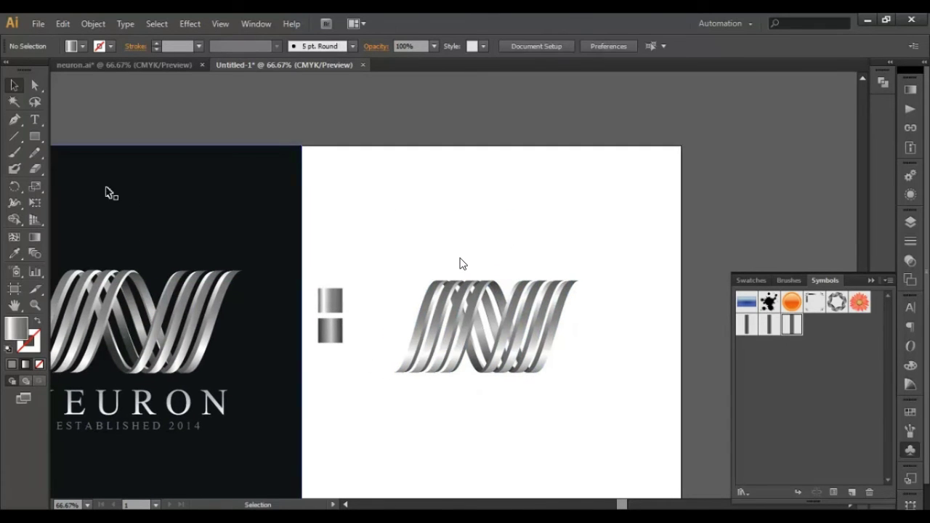
pyautogui.press('t')
pyautogui.write('NEURON')
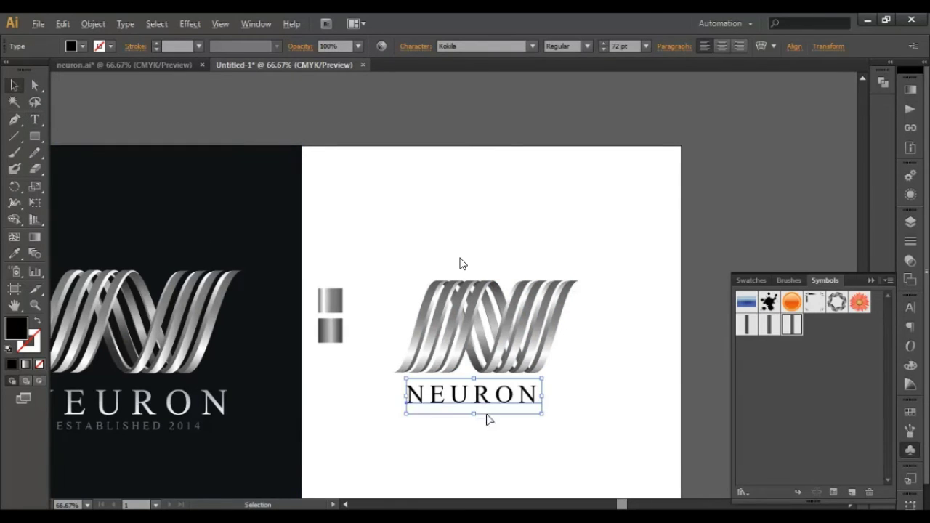
# Duplicate NEURON below itself, retype it as ESTABLISHED 2014, and shrink it
pyautogui.moveTo(479, 396); pyautogui.dragTo(479, 423)
pyautogui.hotkey('ctrl', 'a')
pyautogui.write('EST')
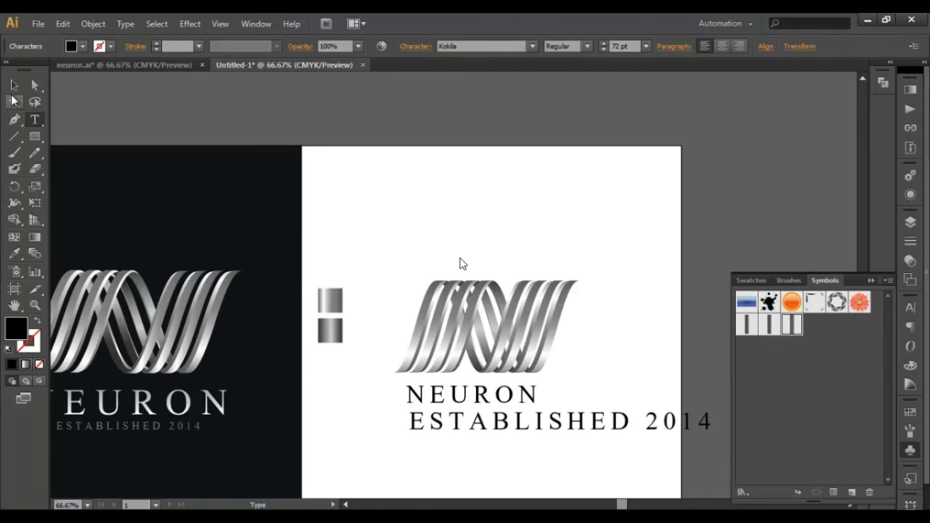
pyautogui.press('Escape')
pyautogui.moveTo(711, 434)
pyautogui.mouseDown()
pyautogui.moveTo(485, 439)
pyautogui.moveTo(491, 417)
pyautogui.moveTo(509, 407)
pyautogui.mouseUp()
pyautogui.scroll(2, 491, 417)
pyautogui.hotkey('ctrl', 'shift', 'a')
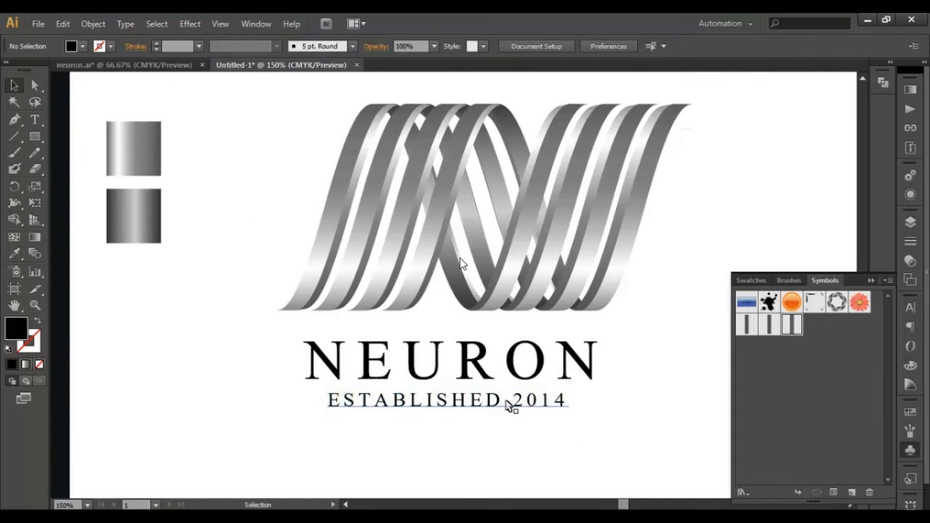
# Scale both text lines up to 95.86 pt, centred under the ribbon mark
pyautogui.moveTo(578, 446); pyautogui.dragTo(301, 319)
pyautogui.scroll(-2, 501, 357)
pyautogui.moveTo(512, 340); pyautogui.dragTo(587, 339)
pyautogui.moveTo(572, 361); pyautogui.dragTo(567, 361)
pyautogui.click(484, 401)
pyautogui.click(509, 376)
pyautogui.scroll(1, 517, 369)
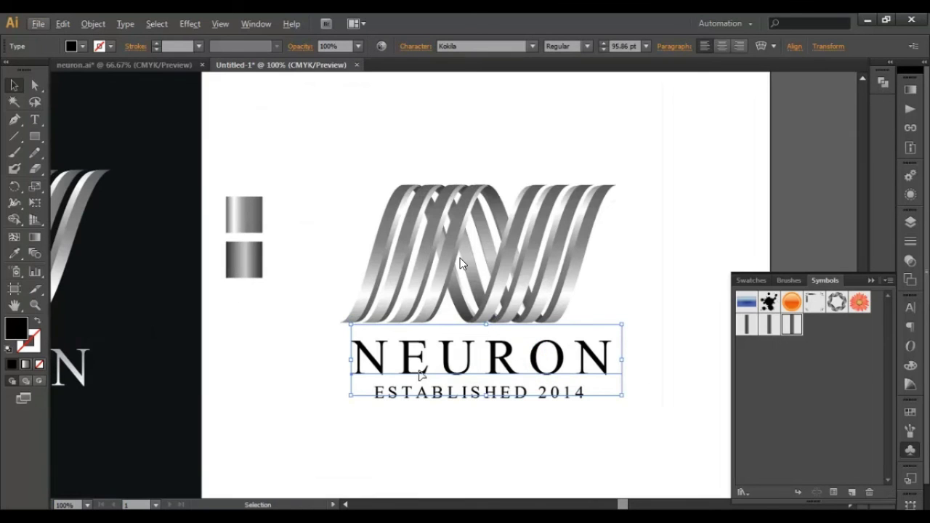
# Expand NEURON to outlines and fill it with the top square's vertical metallic gradient
pyautogui.click(93, 24)
pyautogui.click(127, 170)
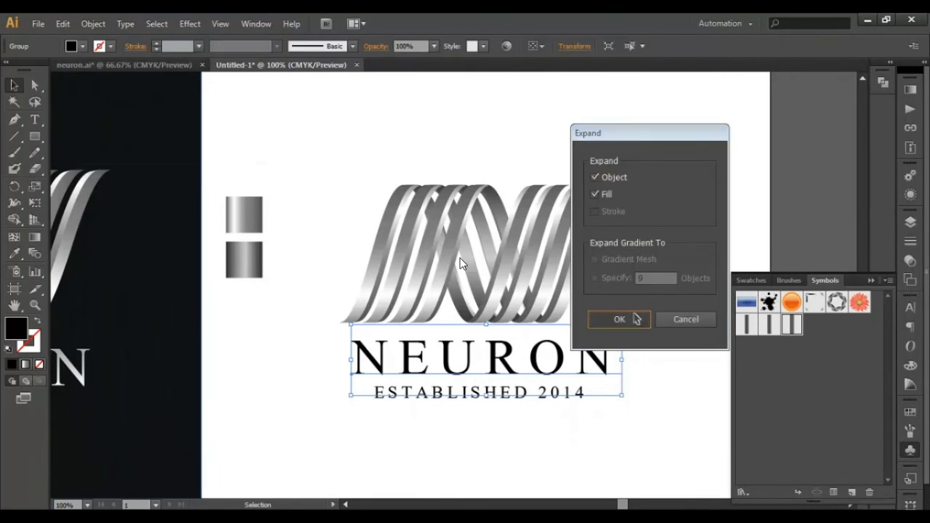
pyautogui.click(625, 317)
pyautogui.press('i')
pyautogui.click(244, 218)
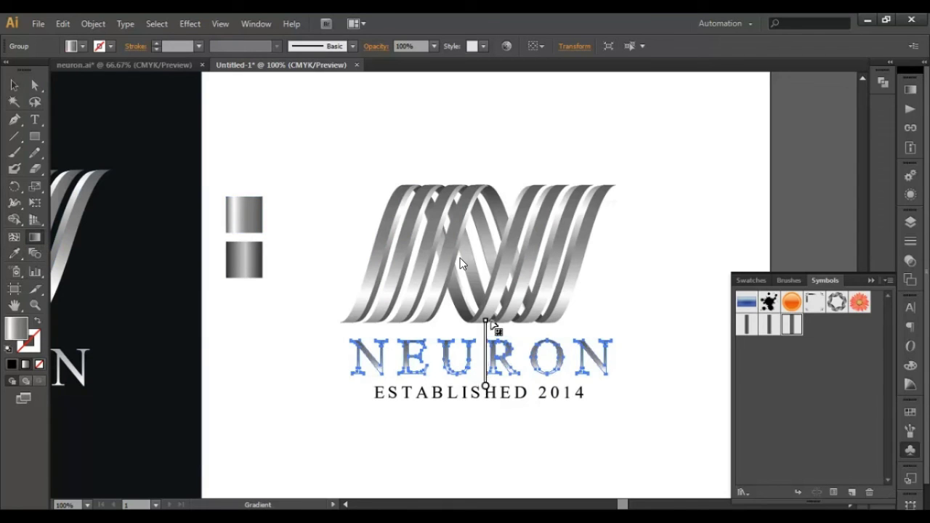
pyautogui.moveTo(488, 339); pyautogui.dragTo(486, 329)
pyautogui.scroll(-1, 476, 386)
# Set the ESTABLISHED 2014 line's fill to grey
pyautogui.click(407, 367)
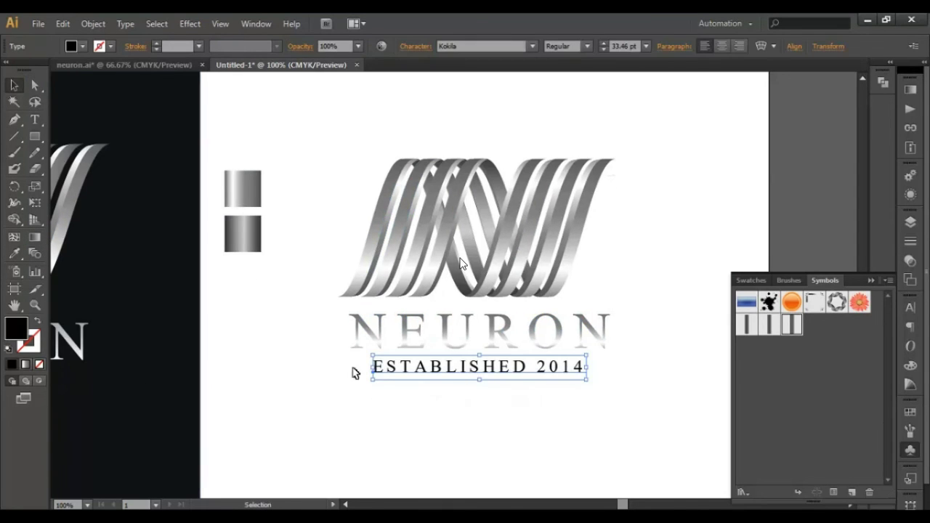
pyautogui.doubleClick(16, 328)
pyautogui.click(866, 110)
# Copy the dark background rectangle onto the right artboard behind the logo
pyautogui.hotkey('ctrl', '-')
pyautogui.hotkey('ctrl', '-')
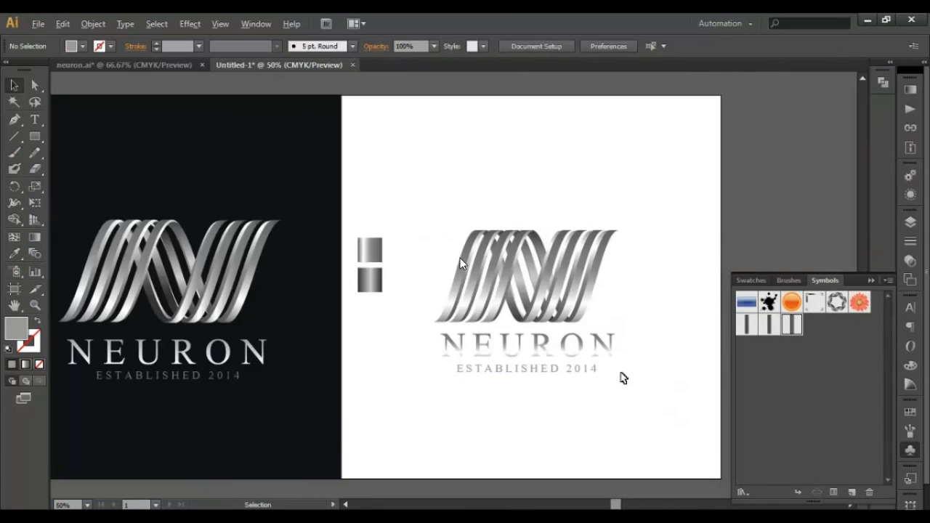
pyautogui.moveTo(290, 324); pyautogui.dragTo(576, 326)
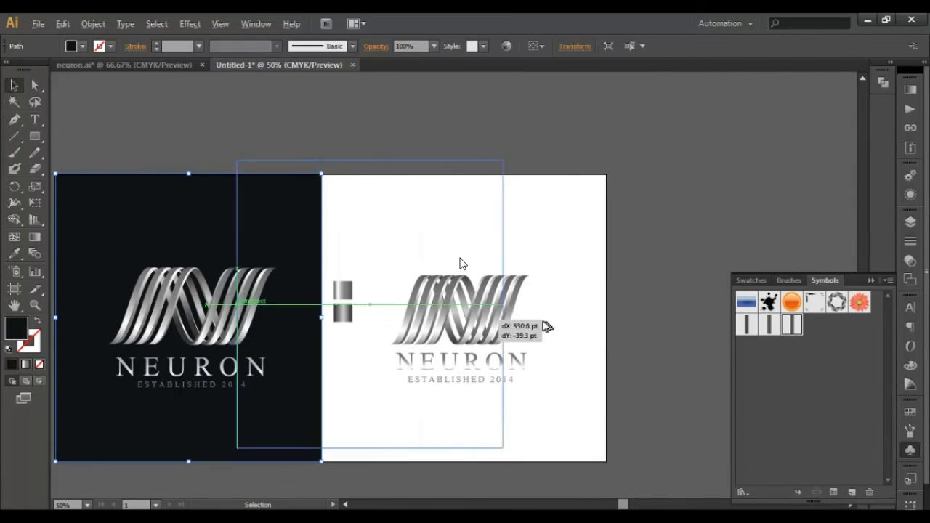
pyautogui.moveTo(346, 331); pyautogui.dragTo(328, 331)
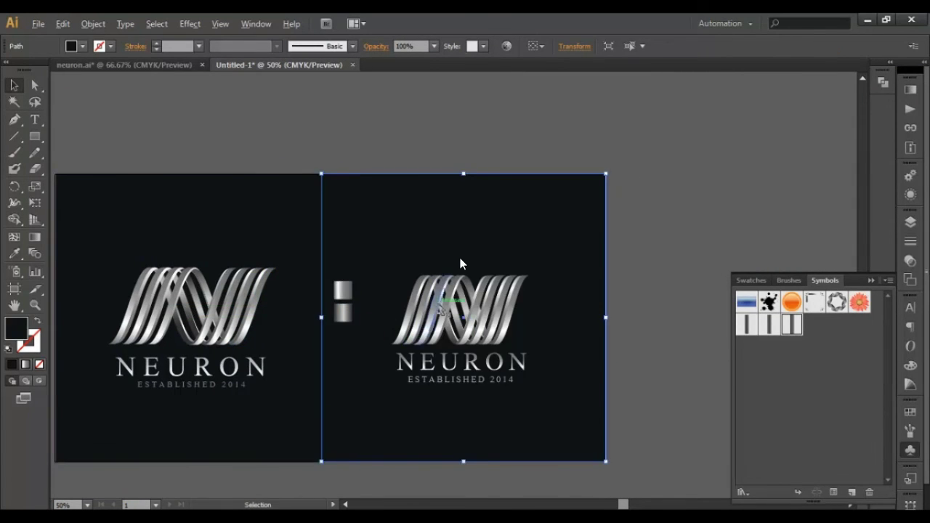